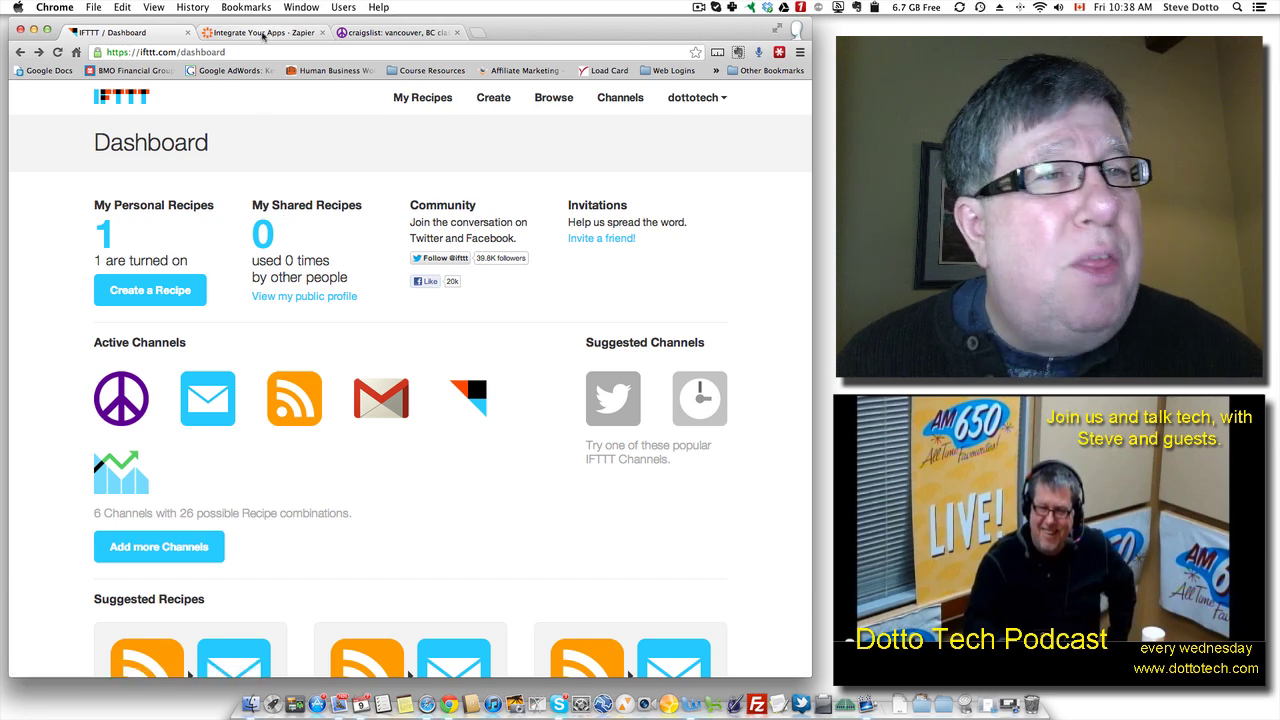
Step: Switch to the Zapier site and examine the available triggers and actions of services such as Github, Gmail, GoToWebinar and Google Calendar
left_click(263, 33)
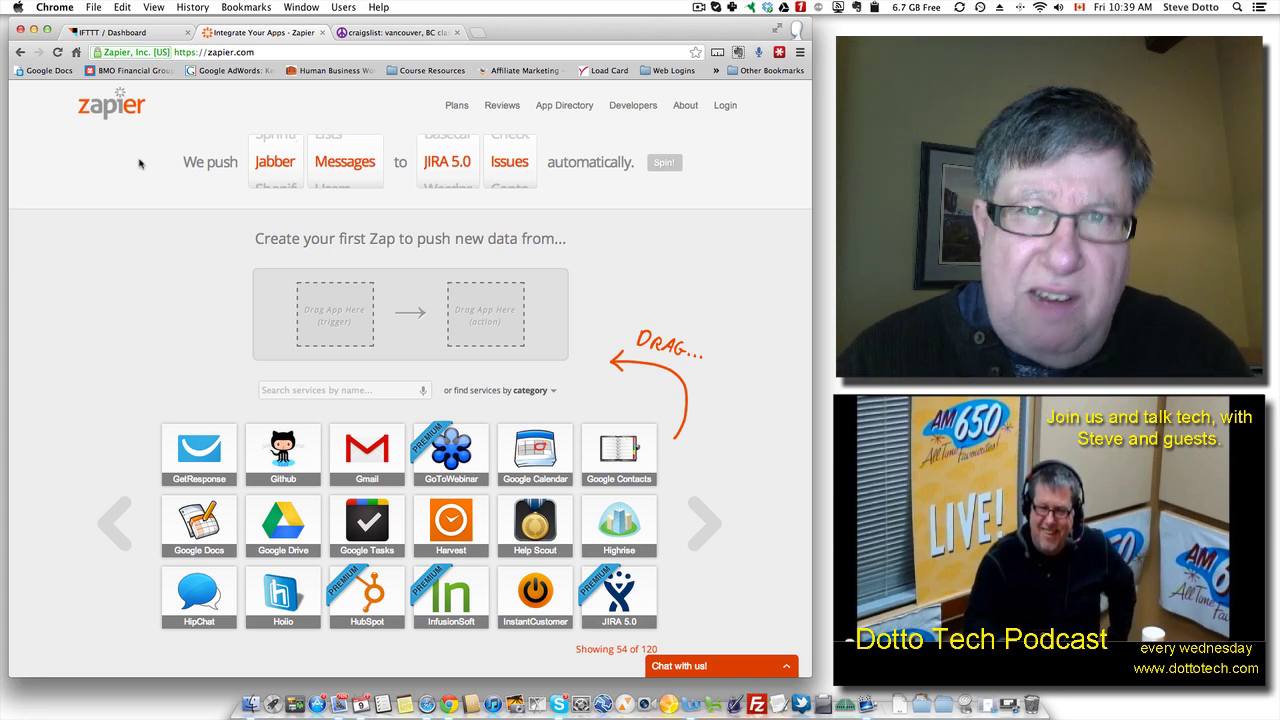
scroll(140, 163, "down", 2)
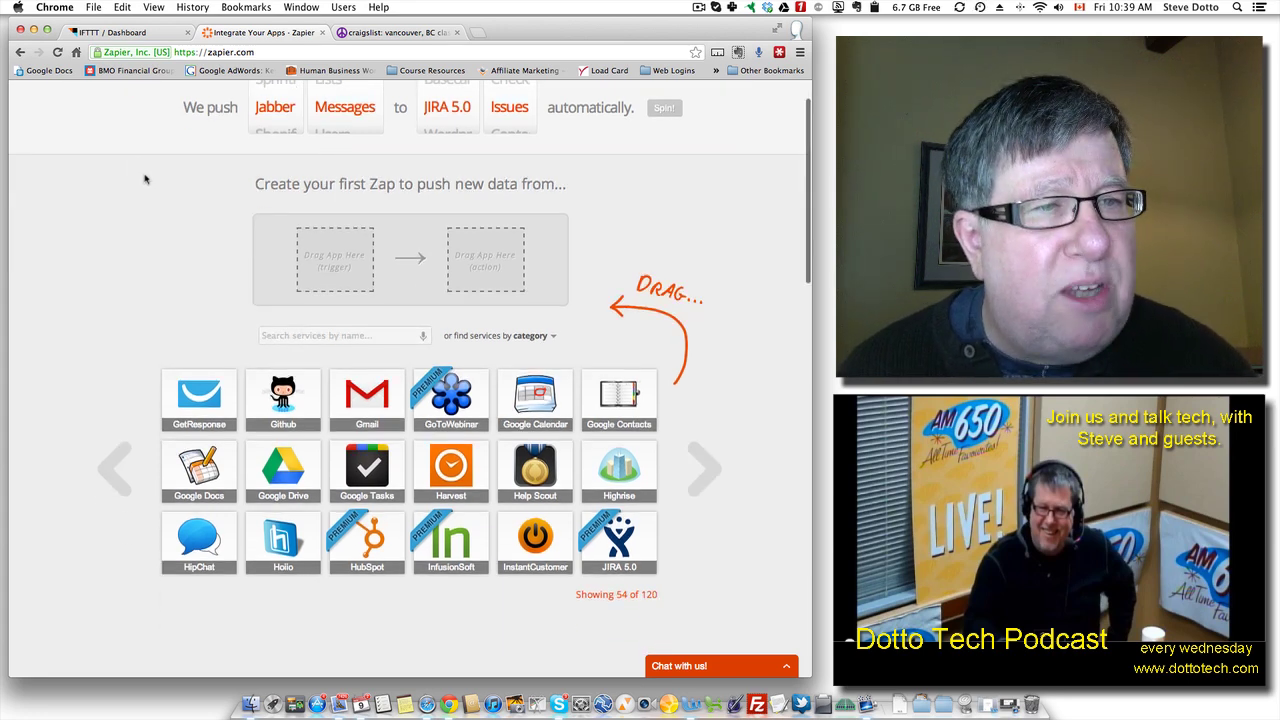
scroll(194, 347, "up", 2)
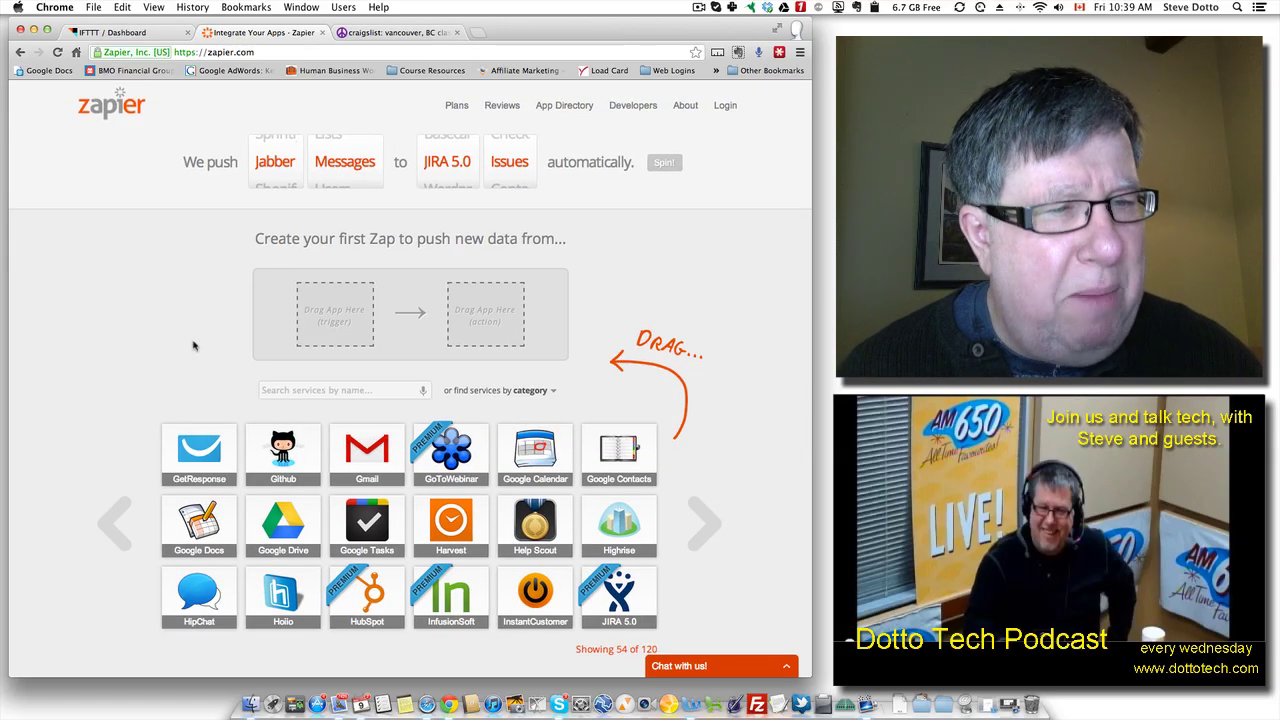
mouse_move(290, 451)
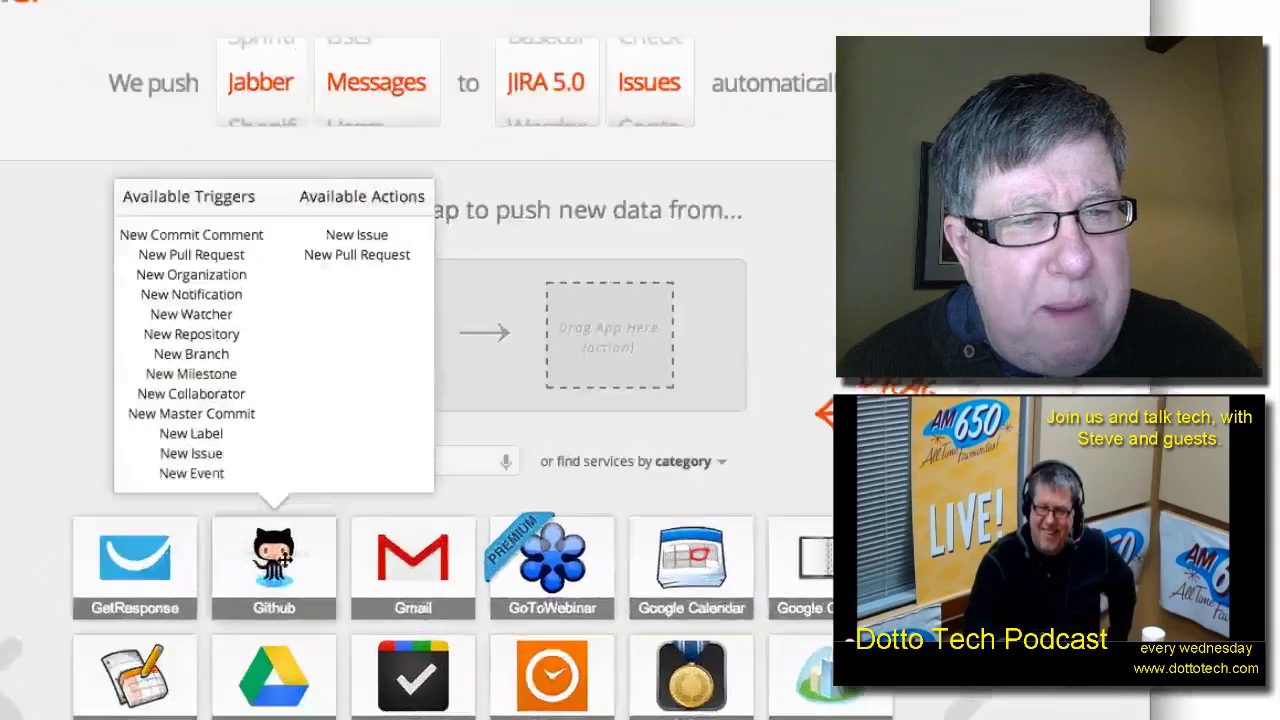
mouse_move(410, 562)
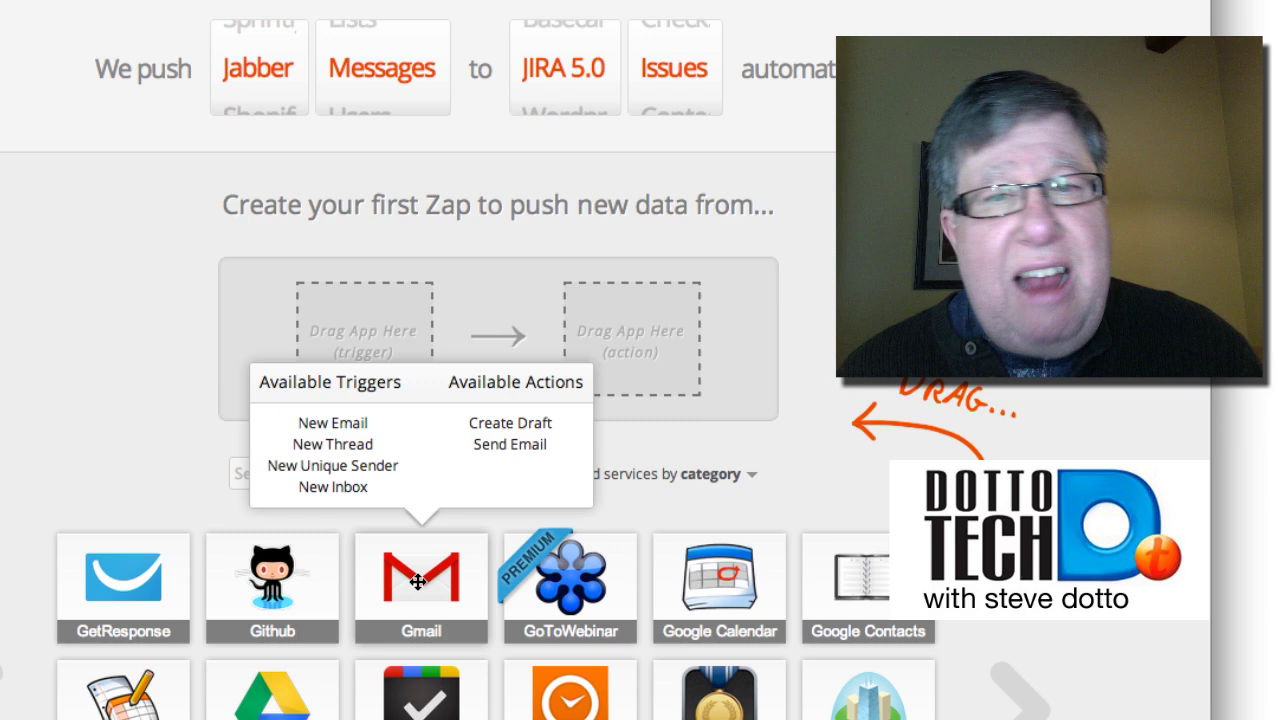
mouse_move(545, 591)
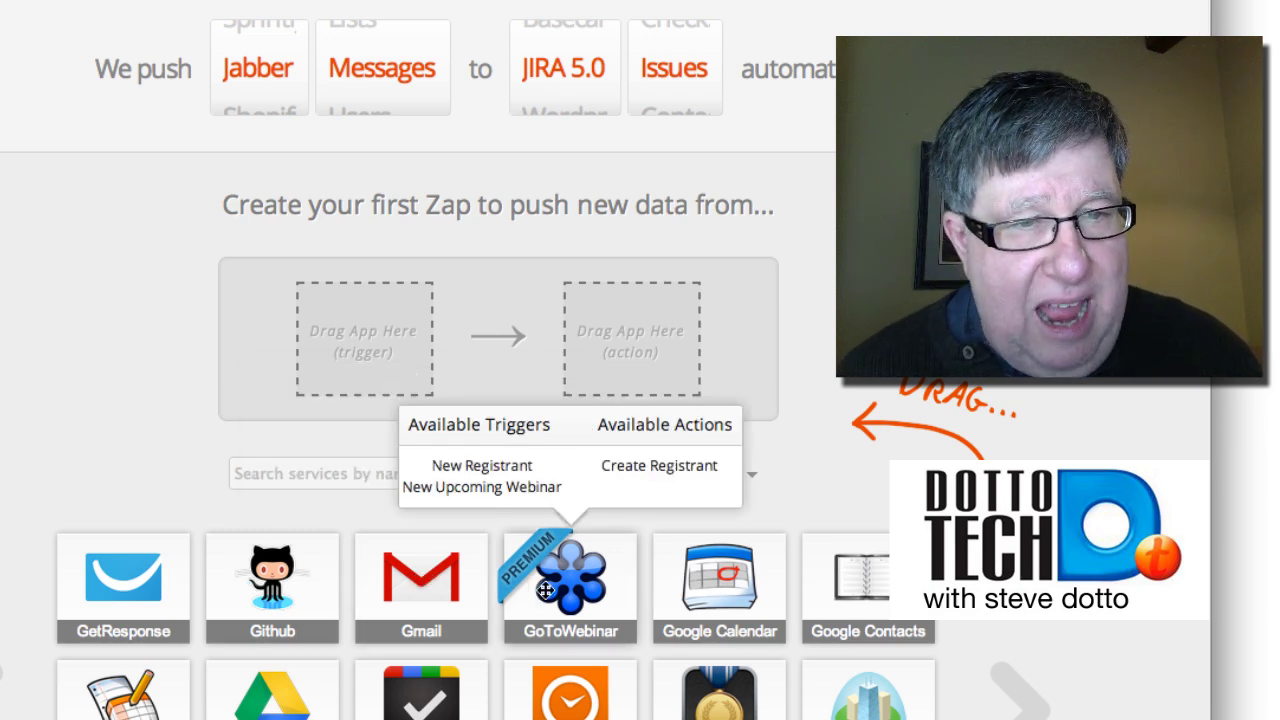
mouse_move(712, 587)
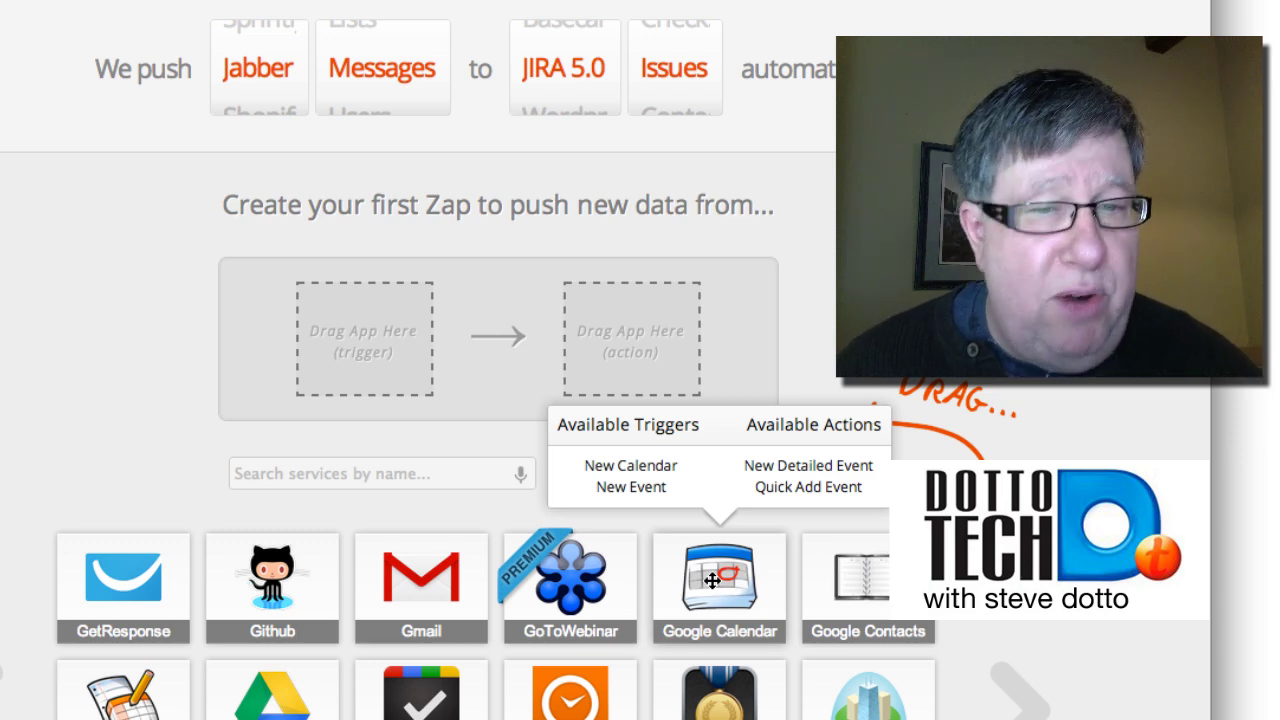
mouse_move(882, 615)
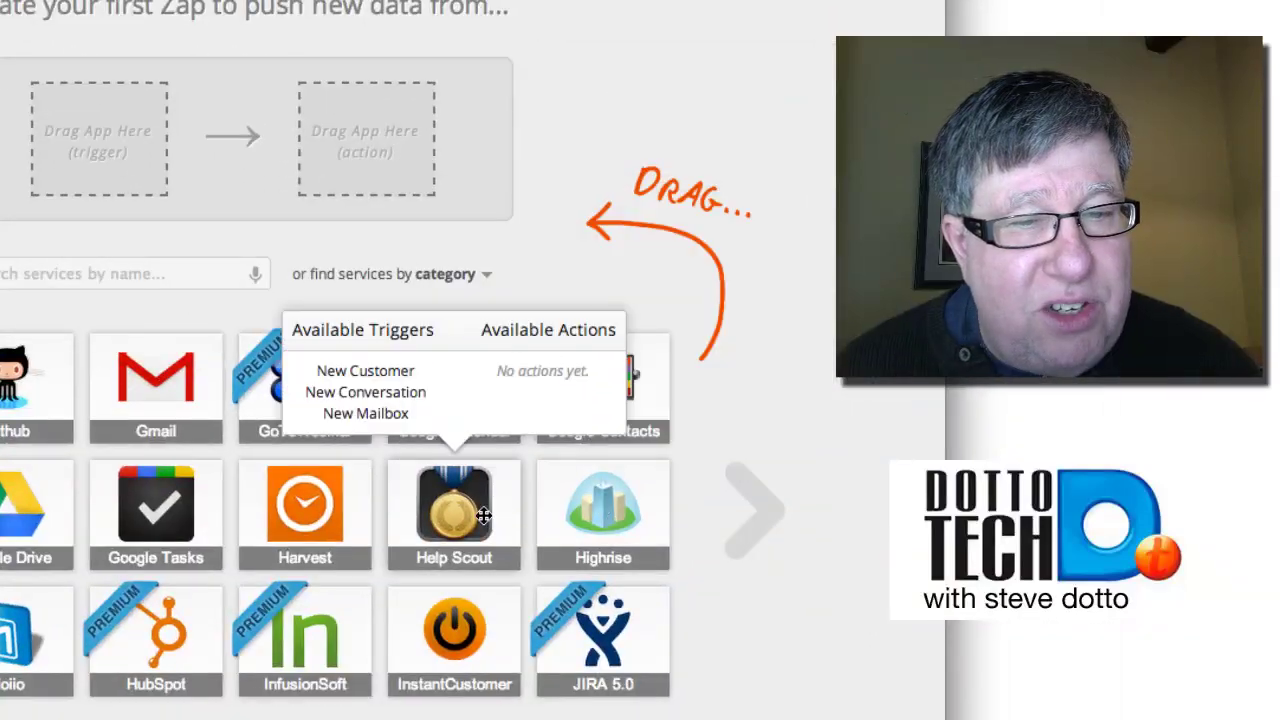
mouse_move(592, 719)
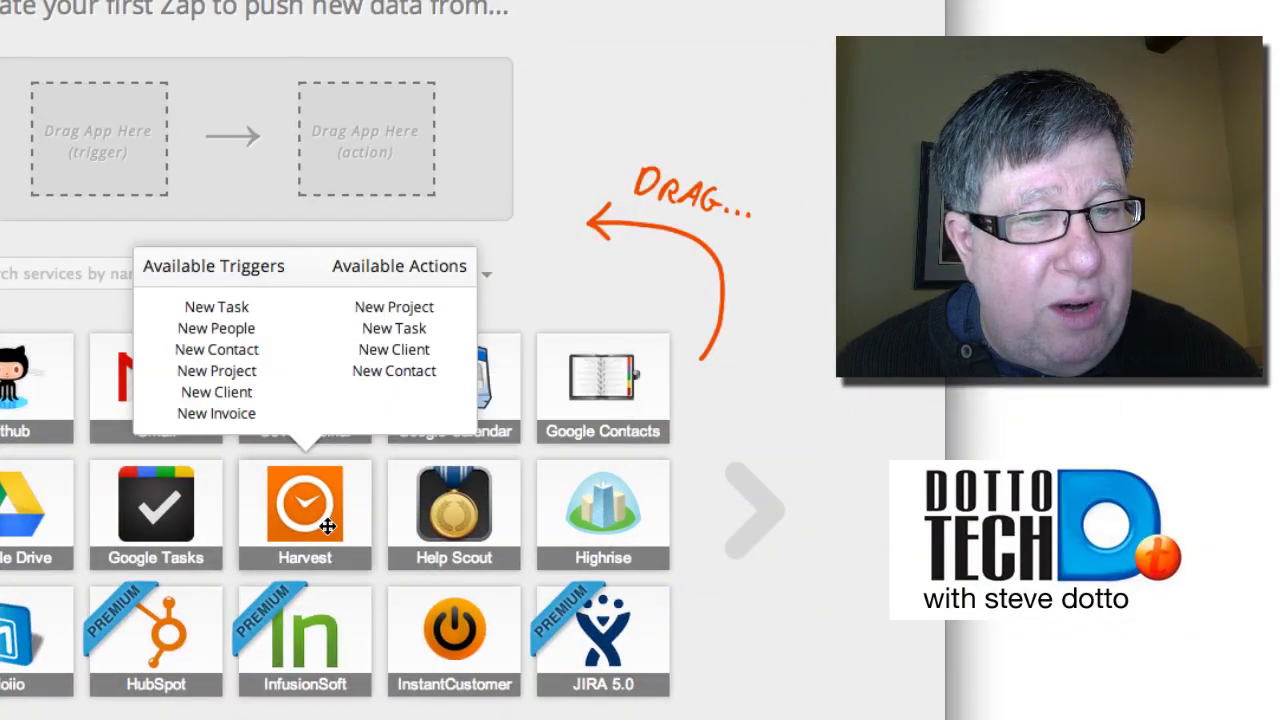
mouse_move(177, 535)
mouse_move(64, 547)
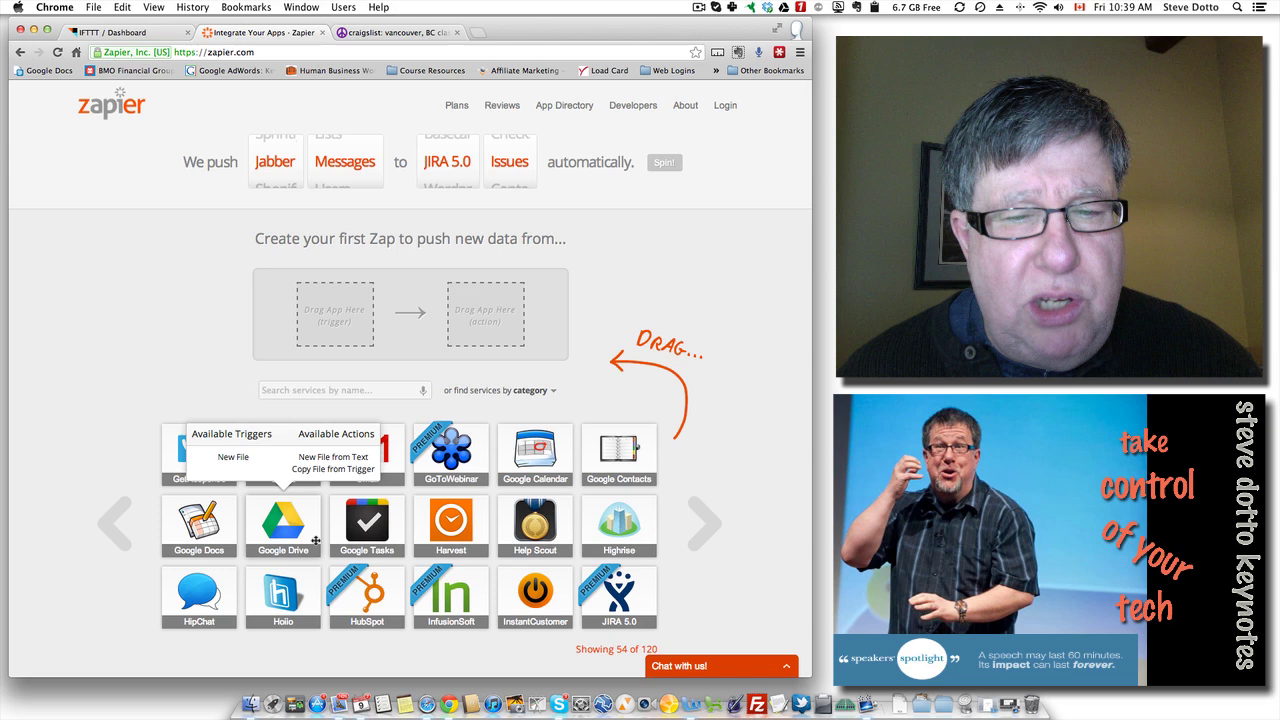
Step: Browse through the remaining pages of Zapier's service catalogue and back to the earlier ones
left_click(704, 515)
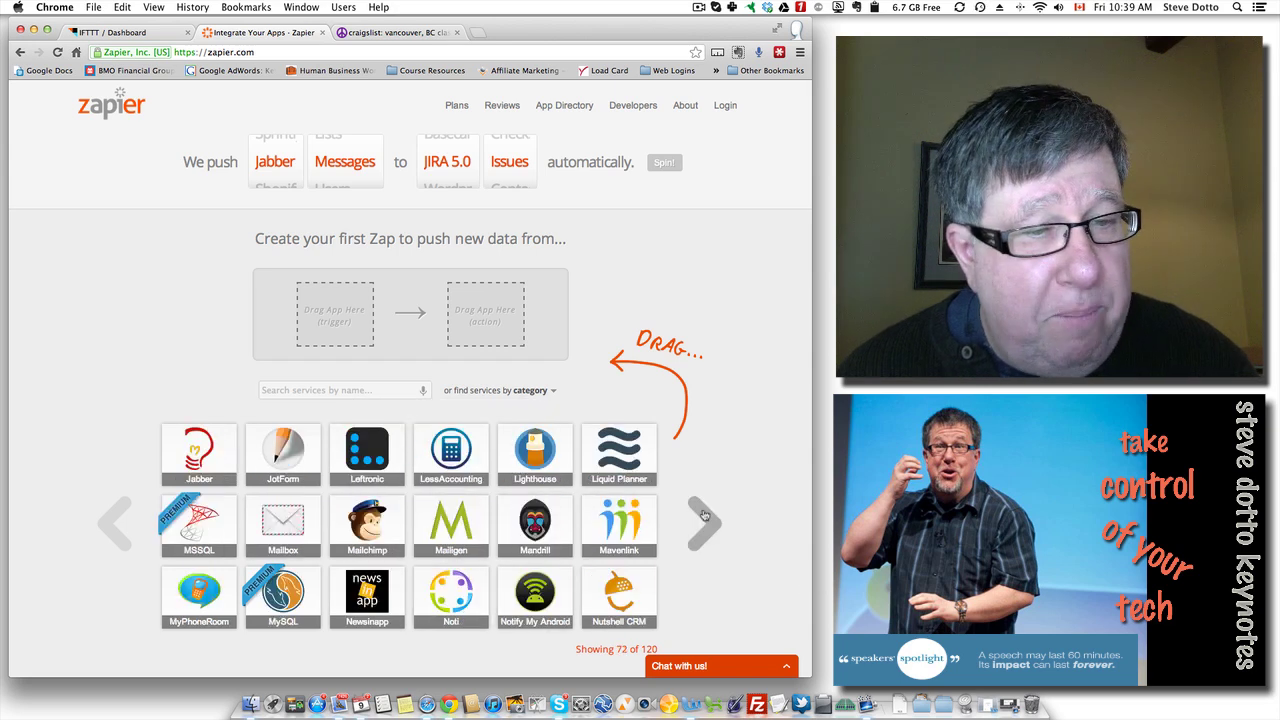
left_click(704, 515)
left_click(704, 515)
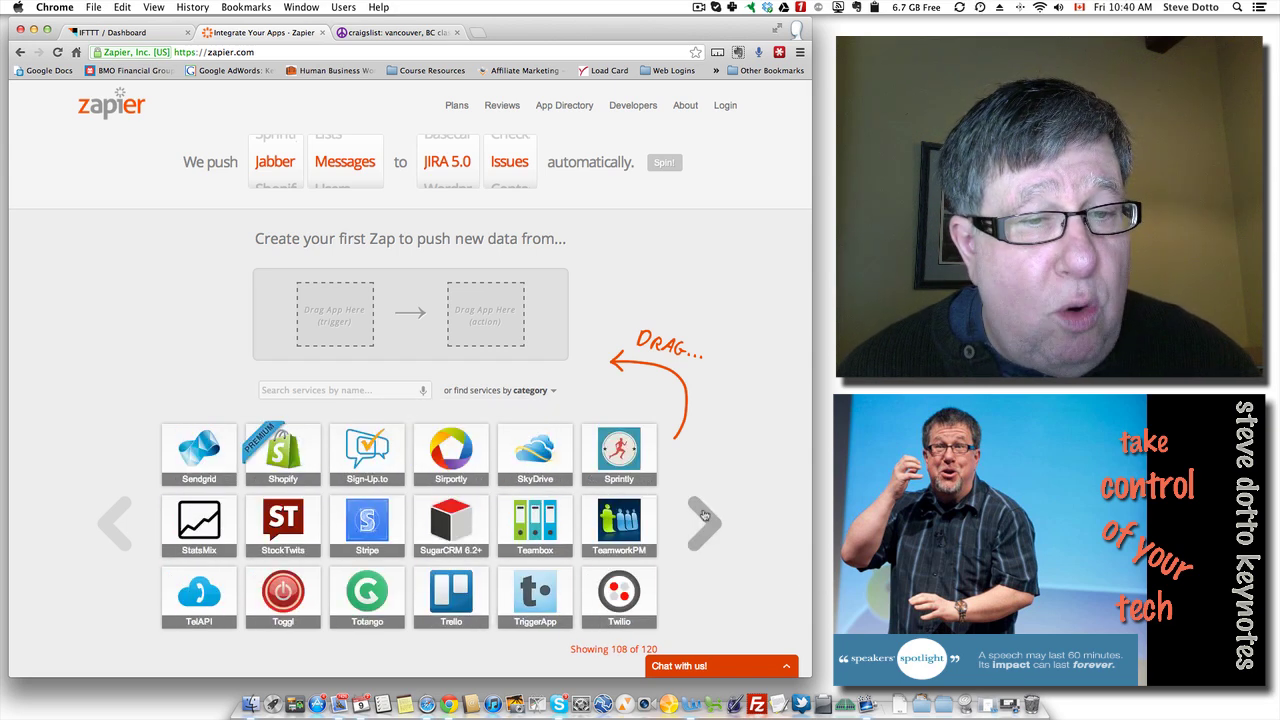
left_click(704, 515)
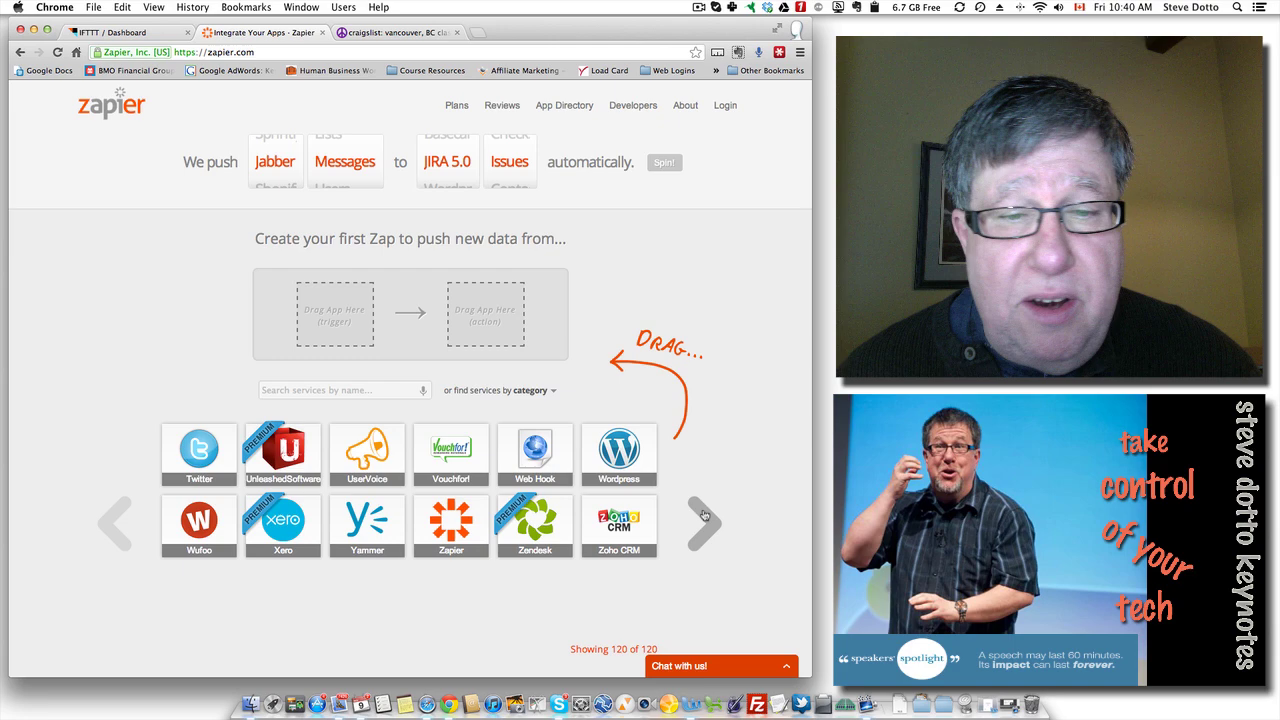
left_click(112, 530)
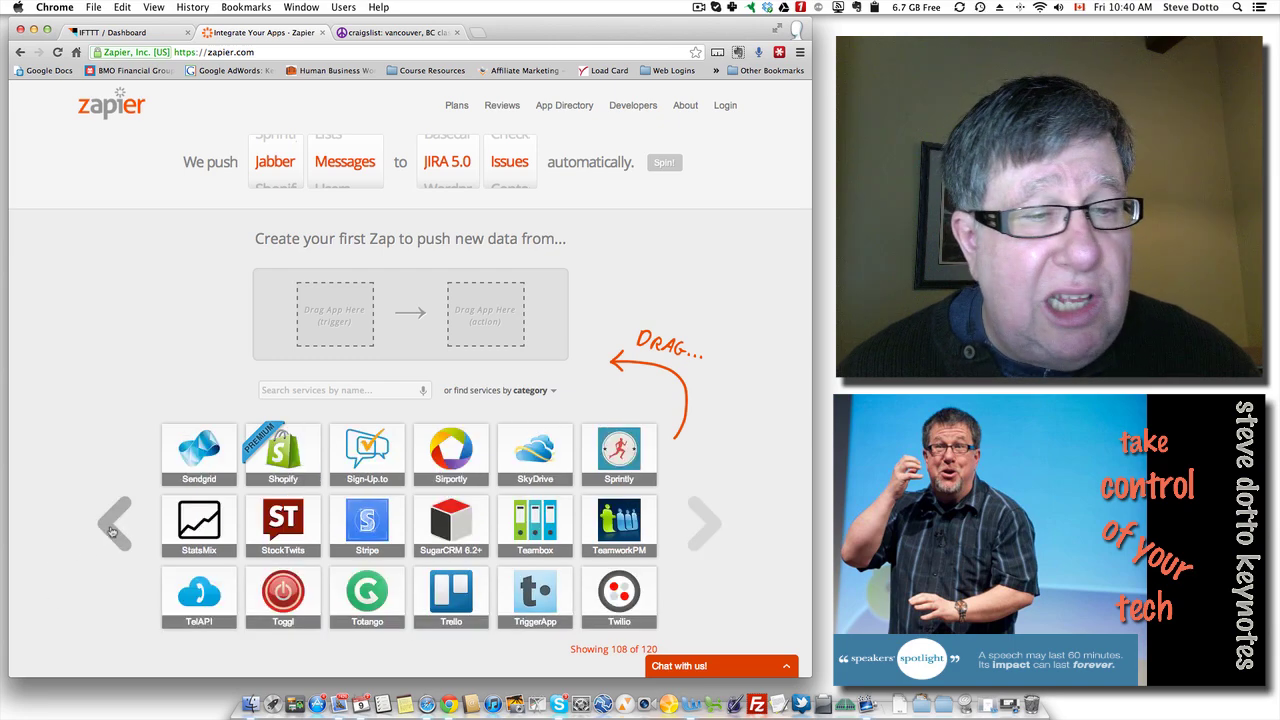
left_click(112, 530)
left_click(112, 530)
left_click(112, 530)
left_click(112, 530)
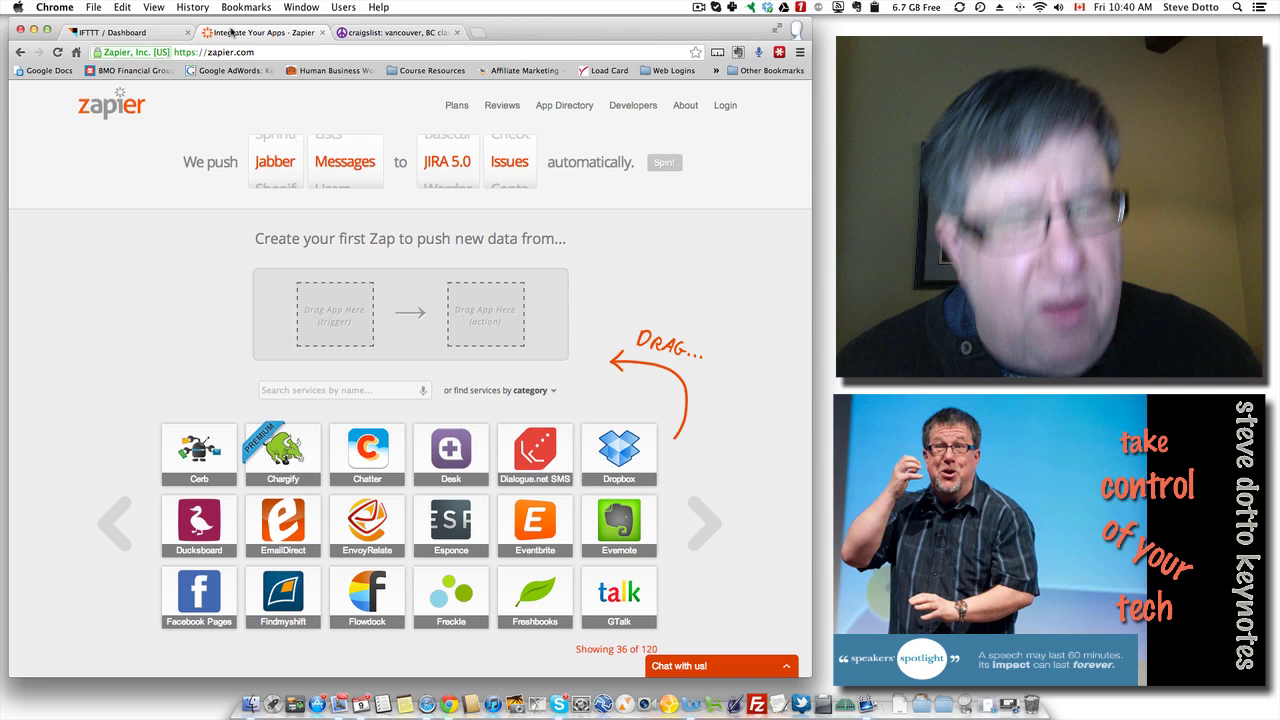
Step: Return to the IFTTT dashboard and start creating a new recipe
left_click(128, 32)
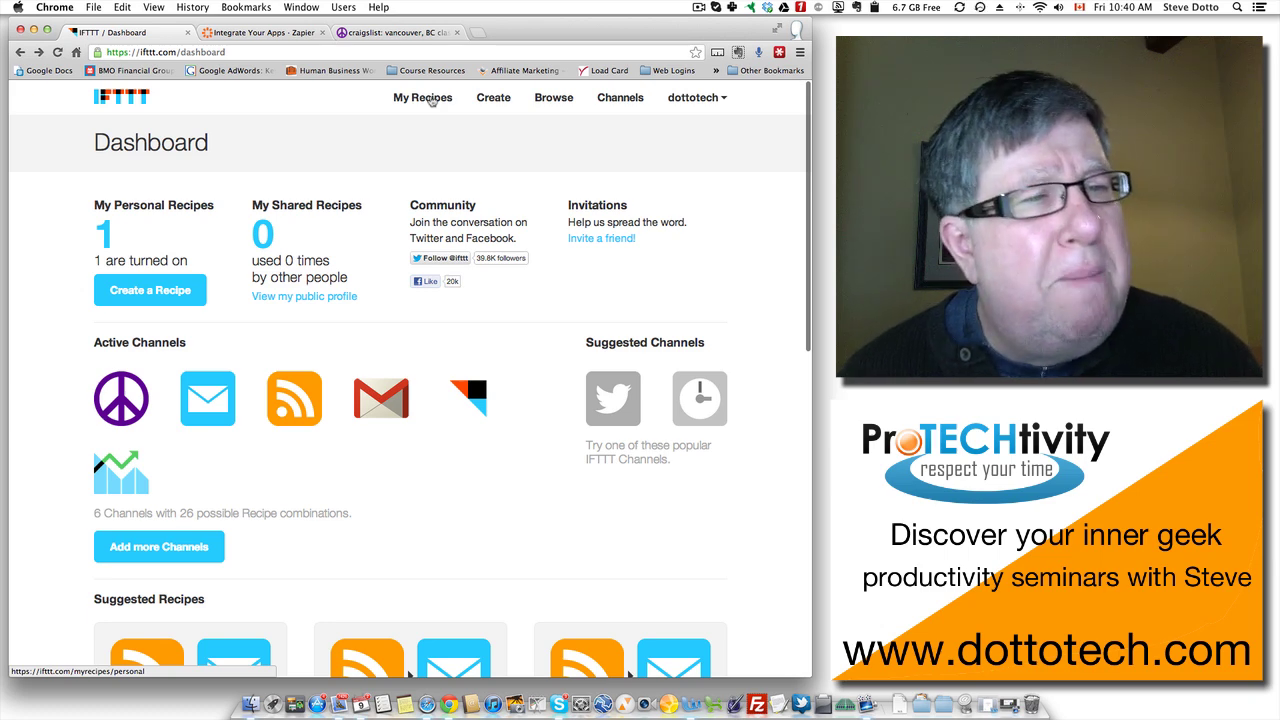
scroll(431, 102, "down", 3)
scroll(211, 272, "up", 3)
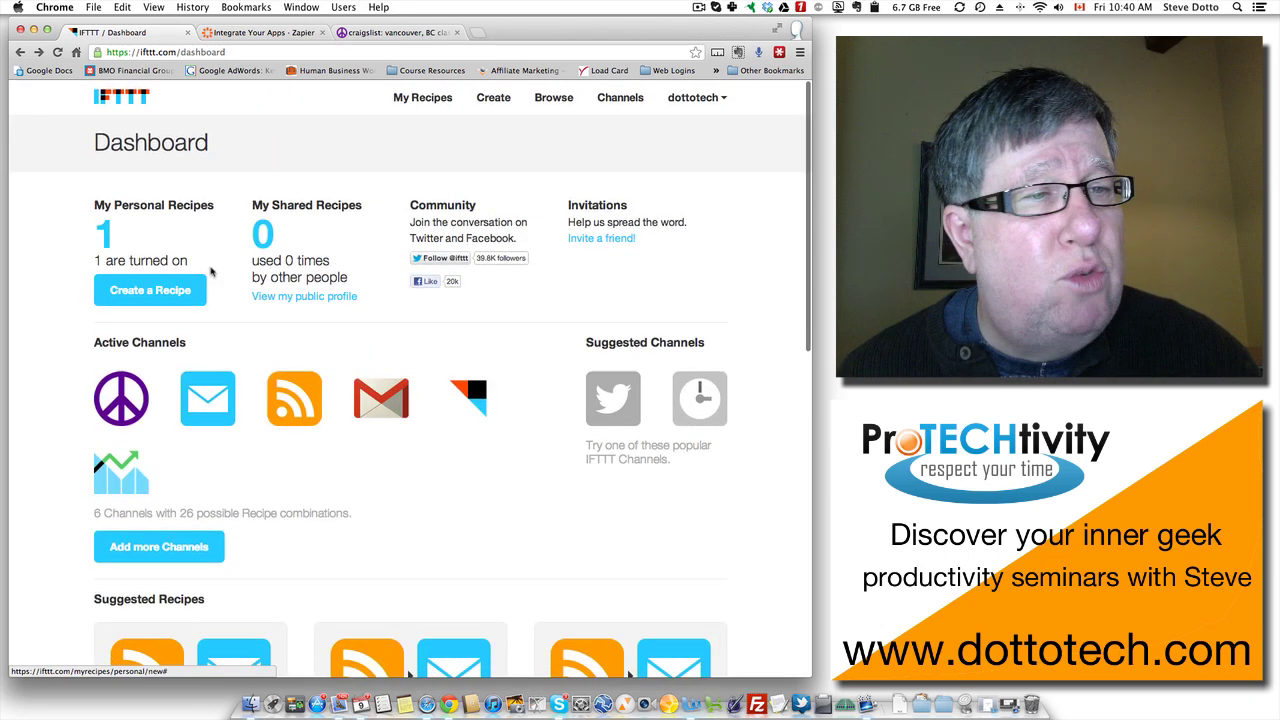
left_click(160, 291)
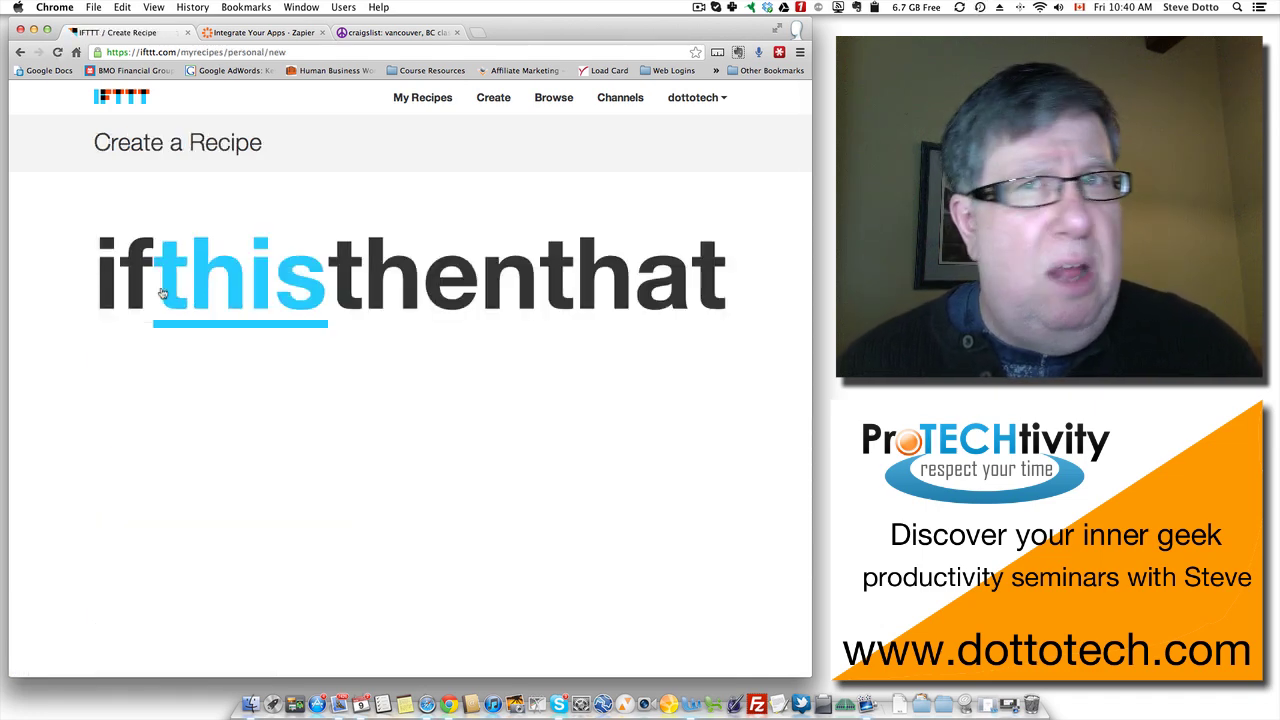
Step: Look over the trigger channels for the "this" part of the recipe and choose Craigslist
left_click(210, 268)
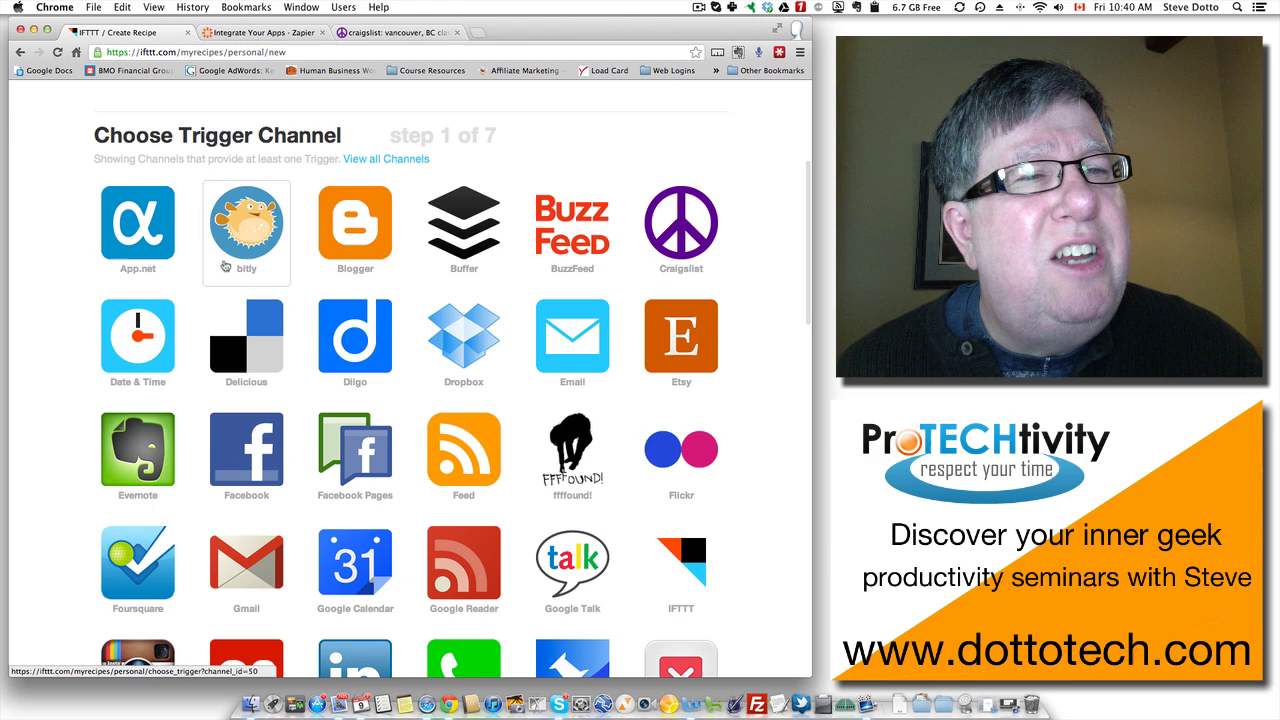
scroll(225, 266, "down", 10)
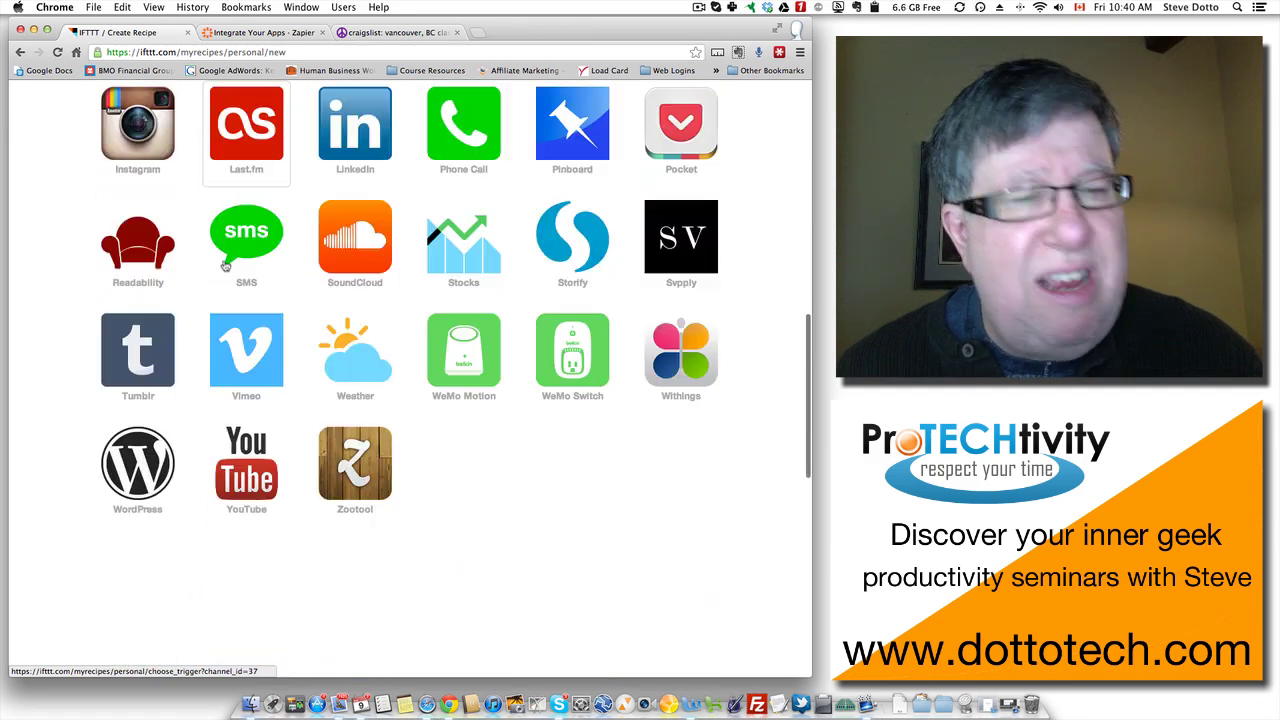
scroll(225, 266, "up", 5)
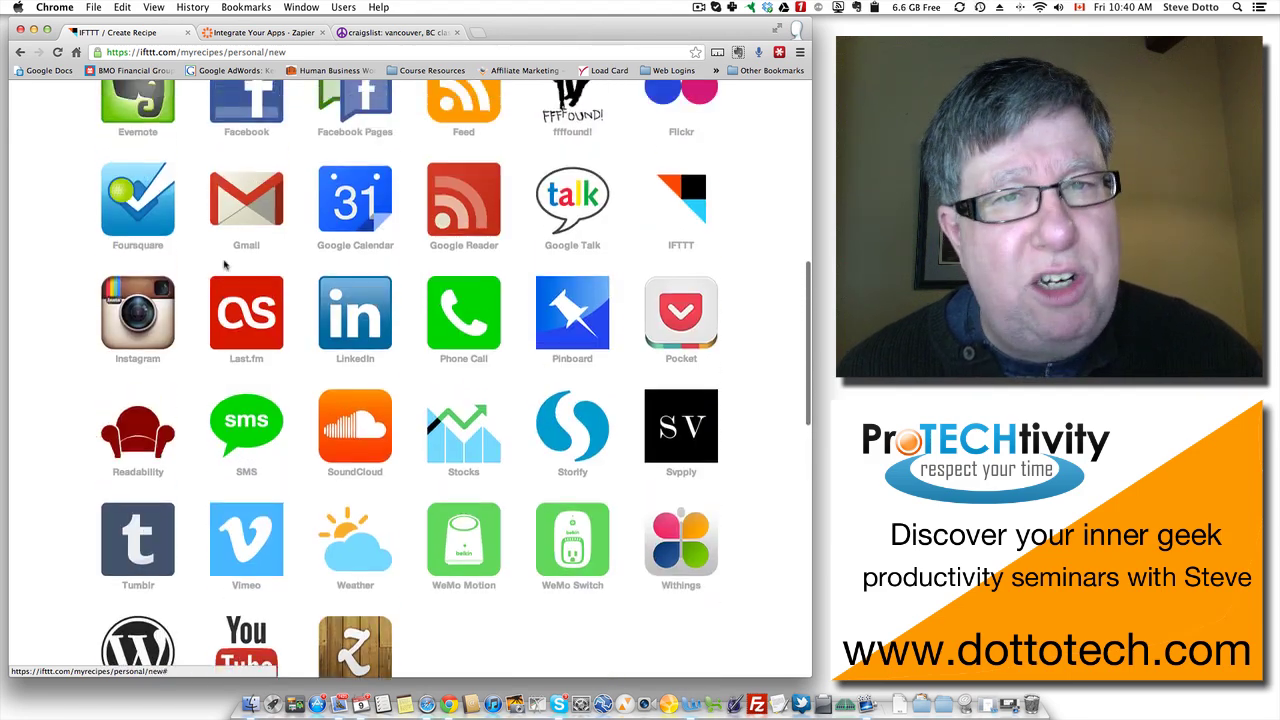
scroll(225, 266, "up", 8)
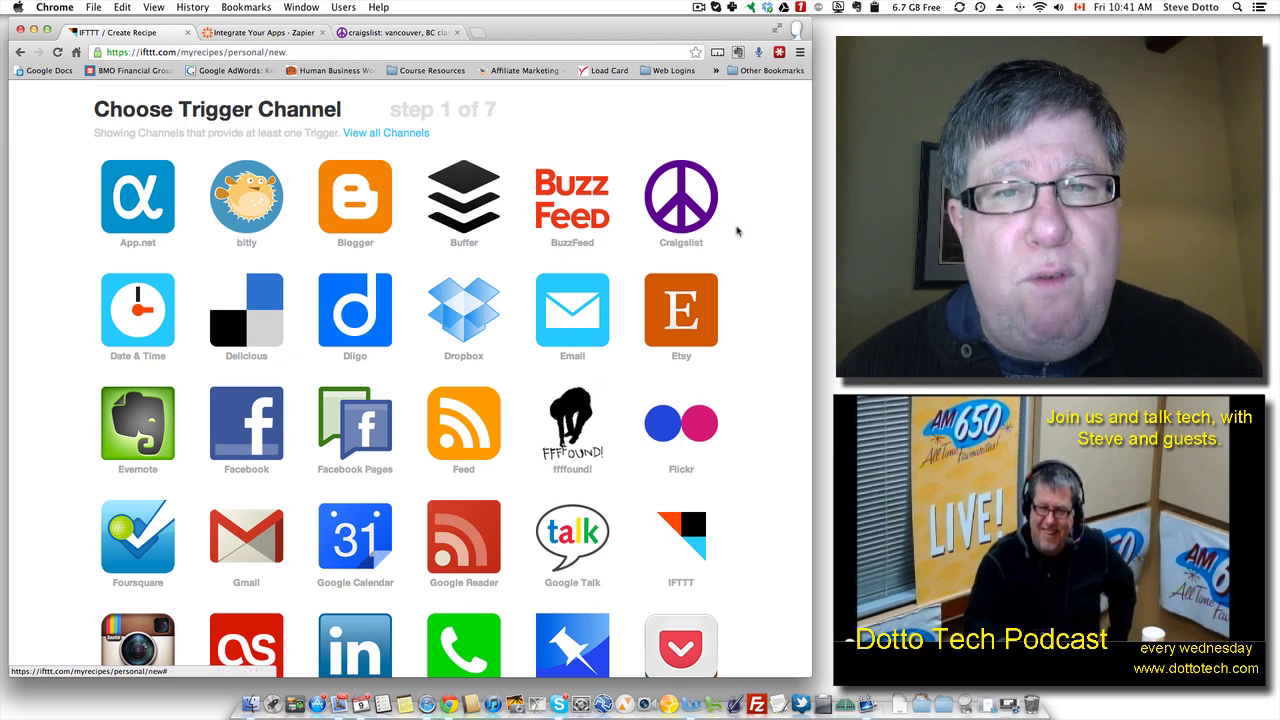
left_click(688, 218)
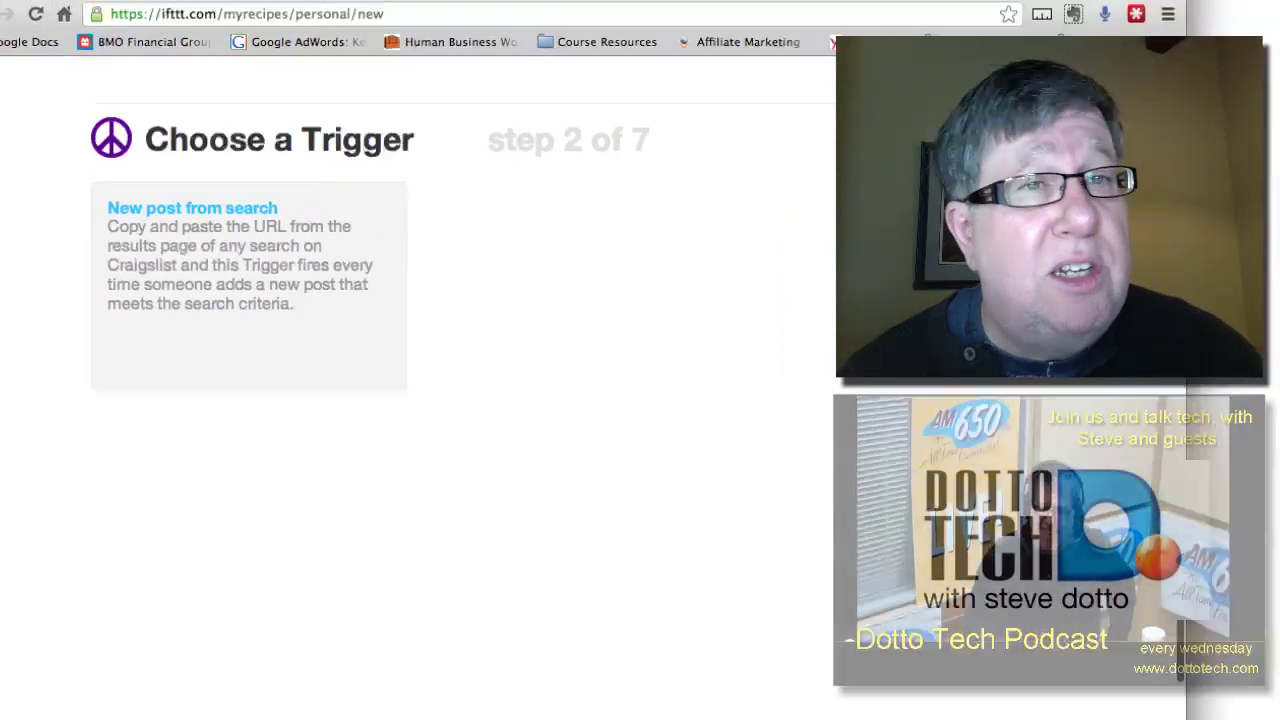
Step: Search Vancouver Craigslist's for-sale listings for "macbook Pro i7" and copy the results page URL
left_click(400, 32)
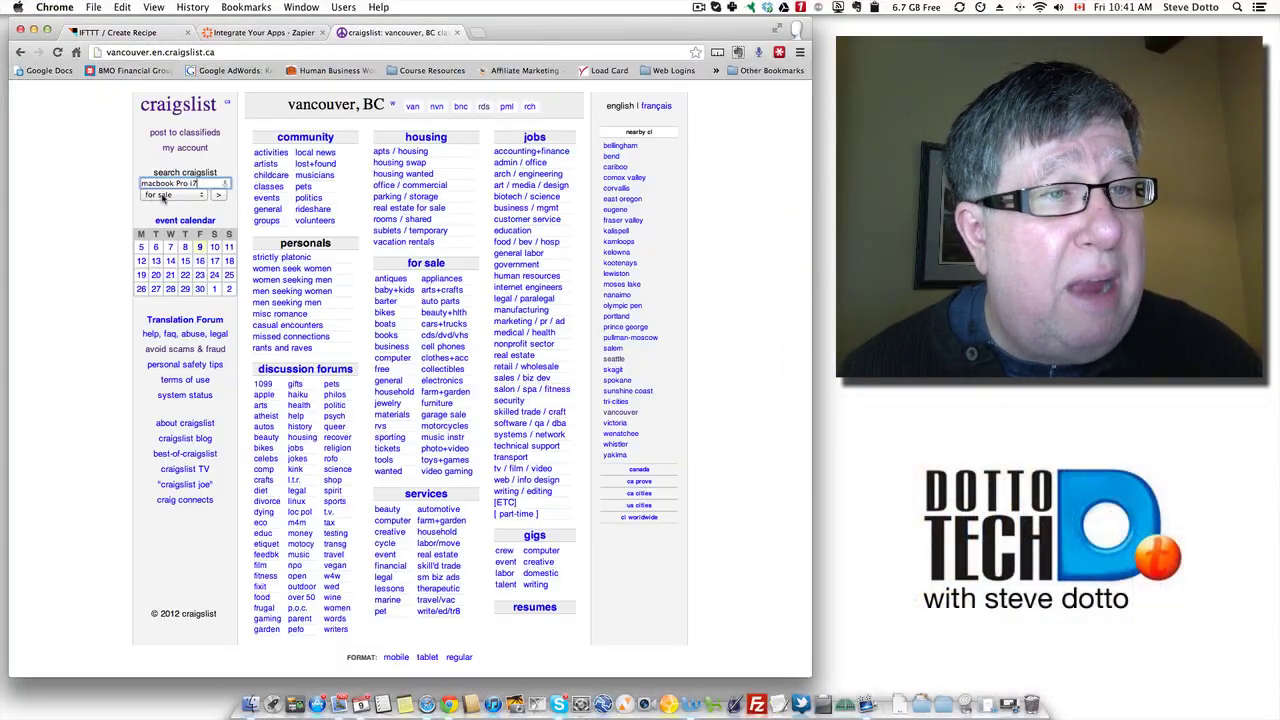
key("Return")
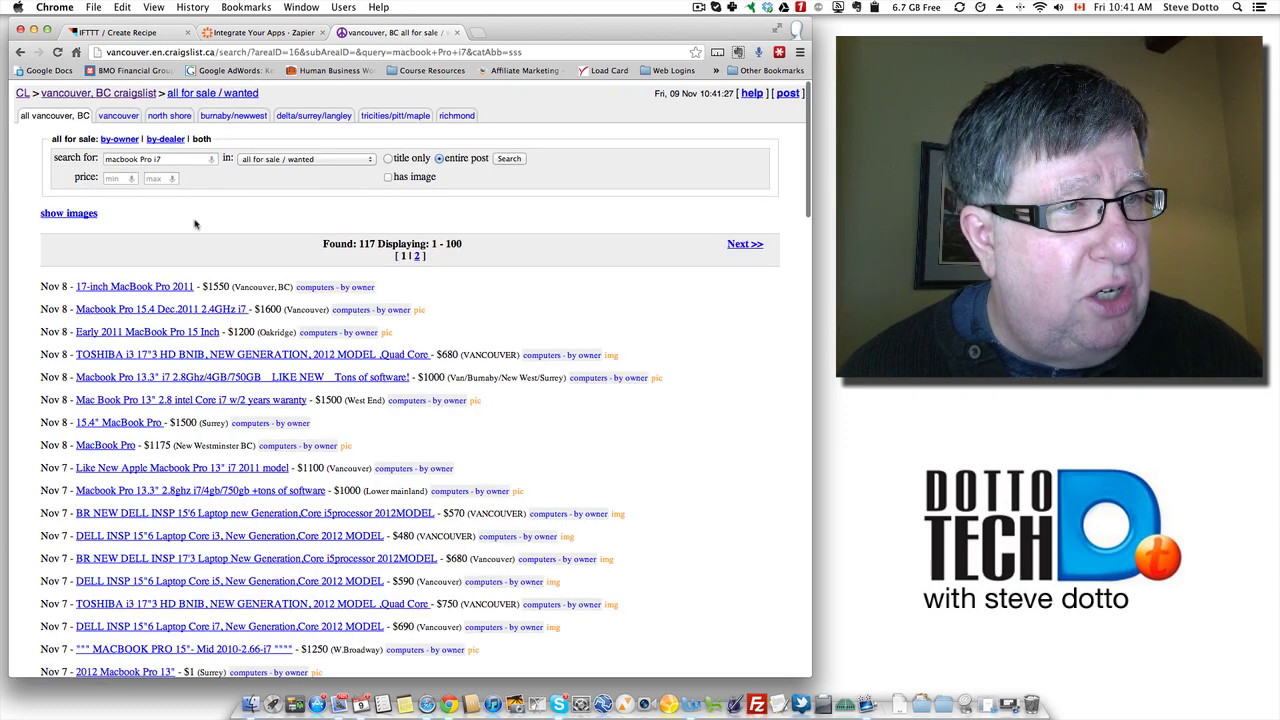
double_click(185, 52)
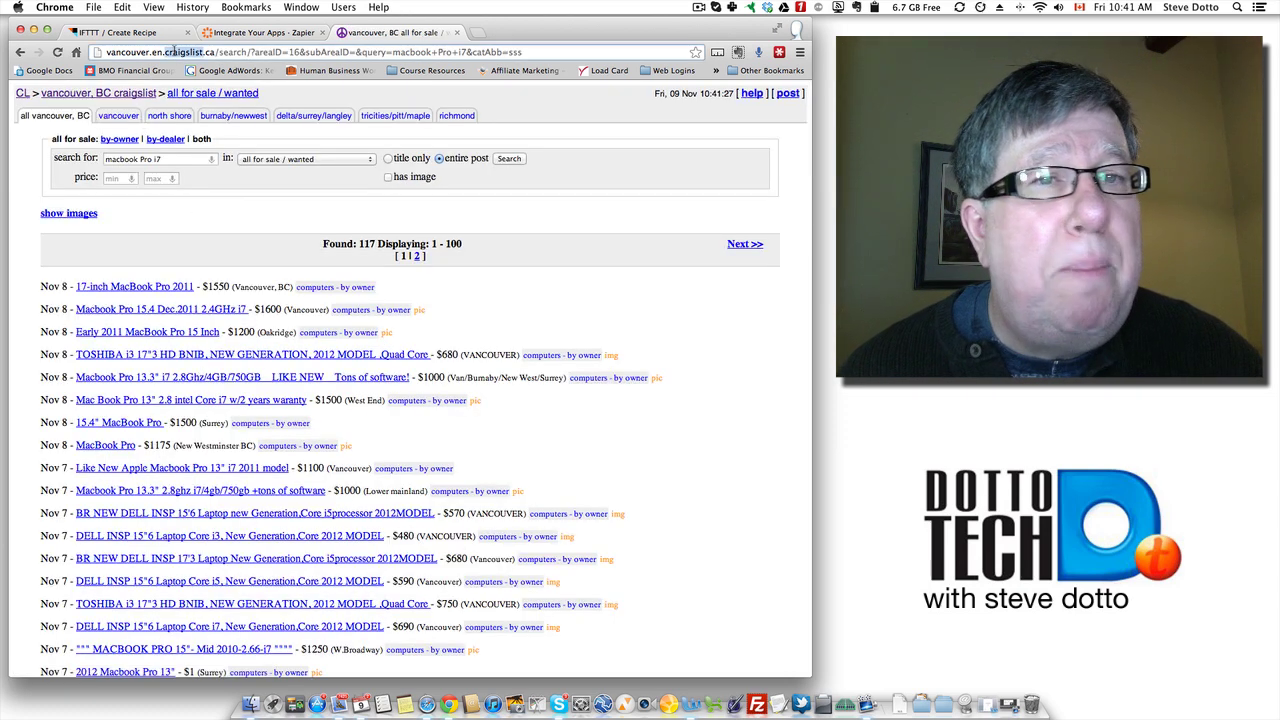
left_click(354, 60)
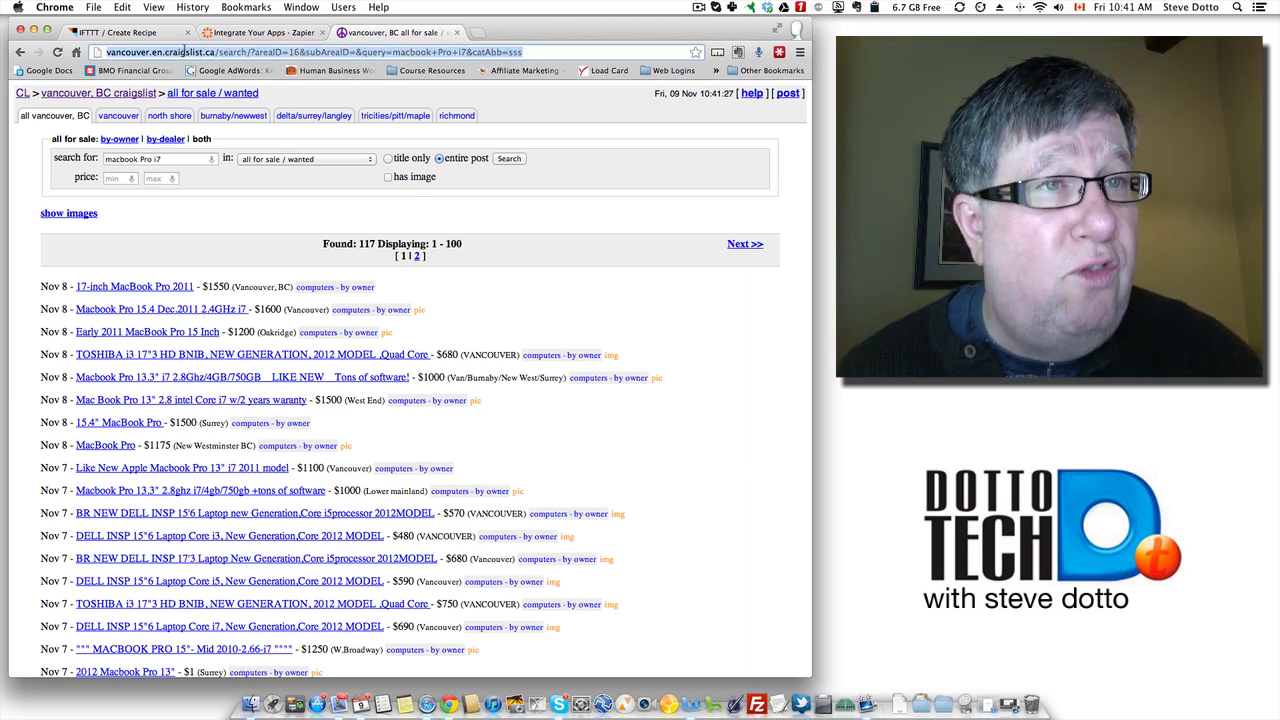
Step: Back in the IFTTT recipe, create a "New post from search" trigger using the copied Craigslist search results URL
left_click(128, 34)
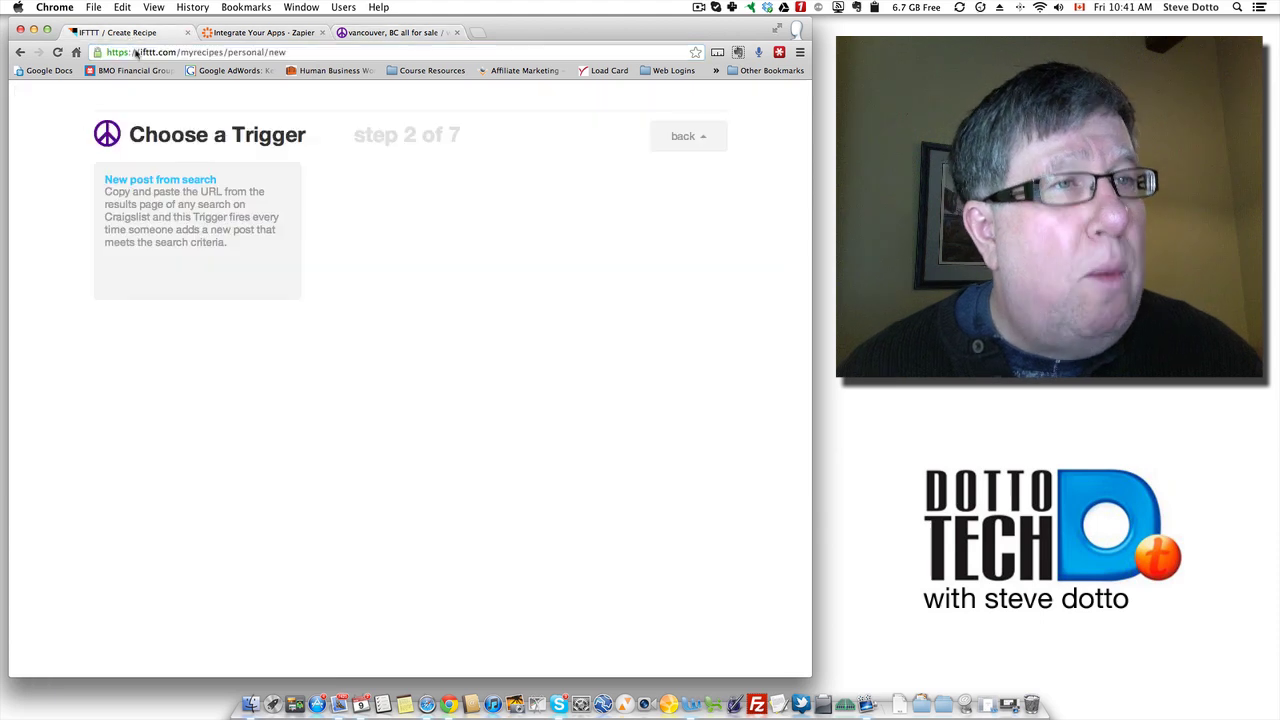
left_click(177, 181)
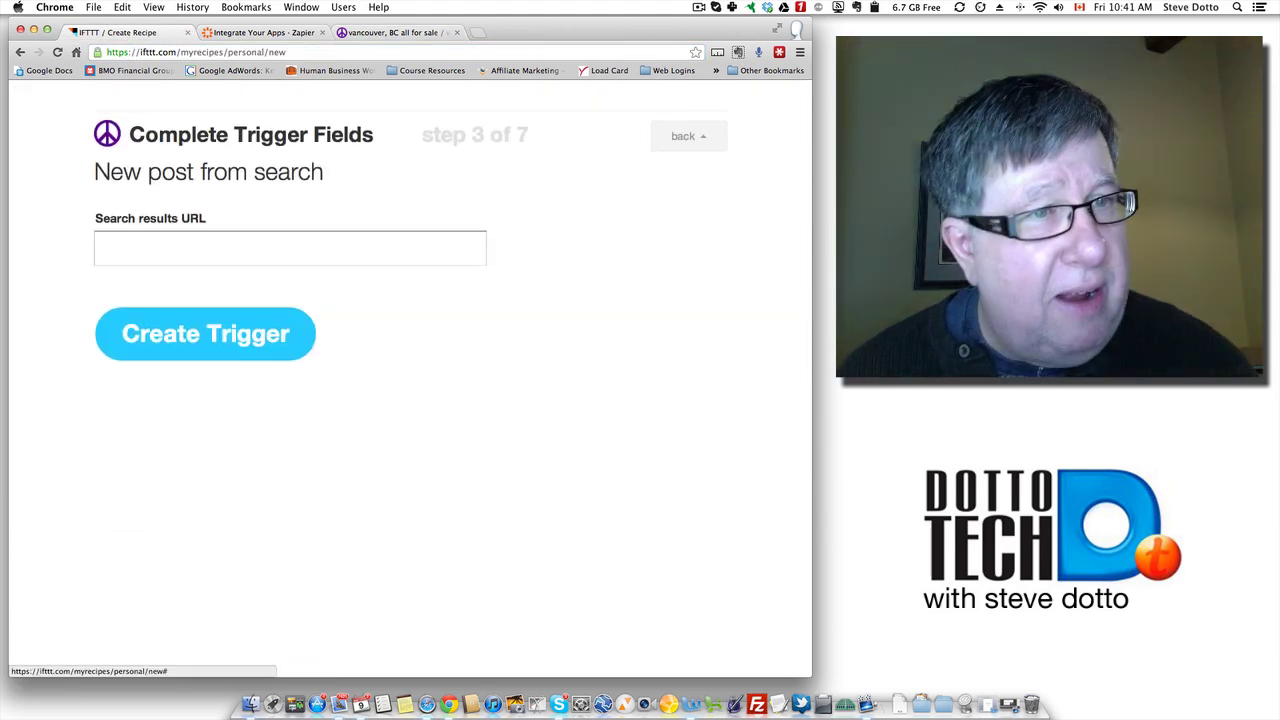
left_click(213, 234)
key("super+v")
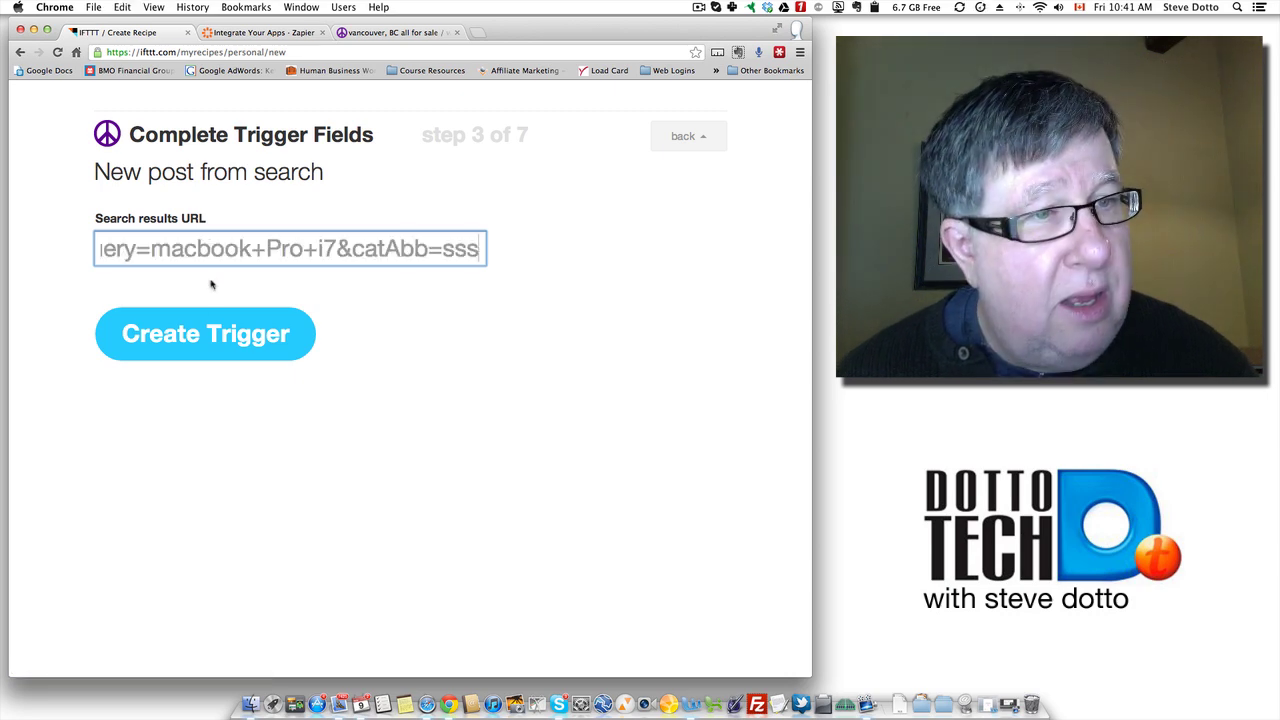
left_click(216, 346)
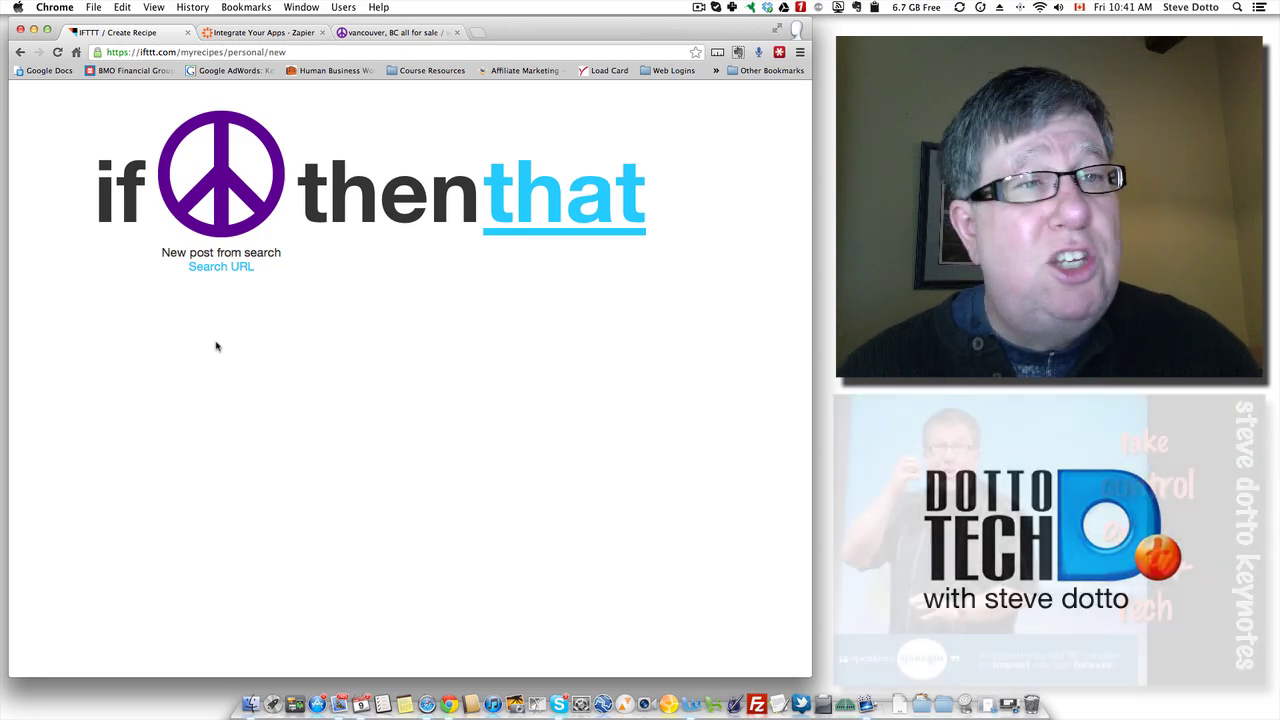
Step: Choose Gmail as the recipe's action channel with "Send an email" as the action
left_click(544, 213)
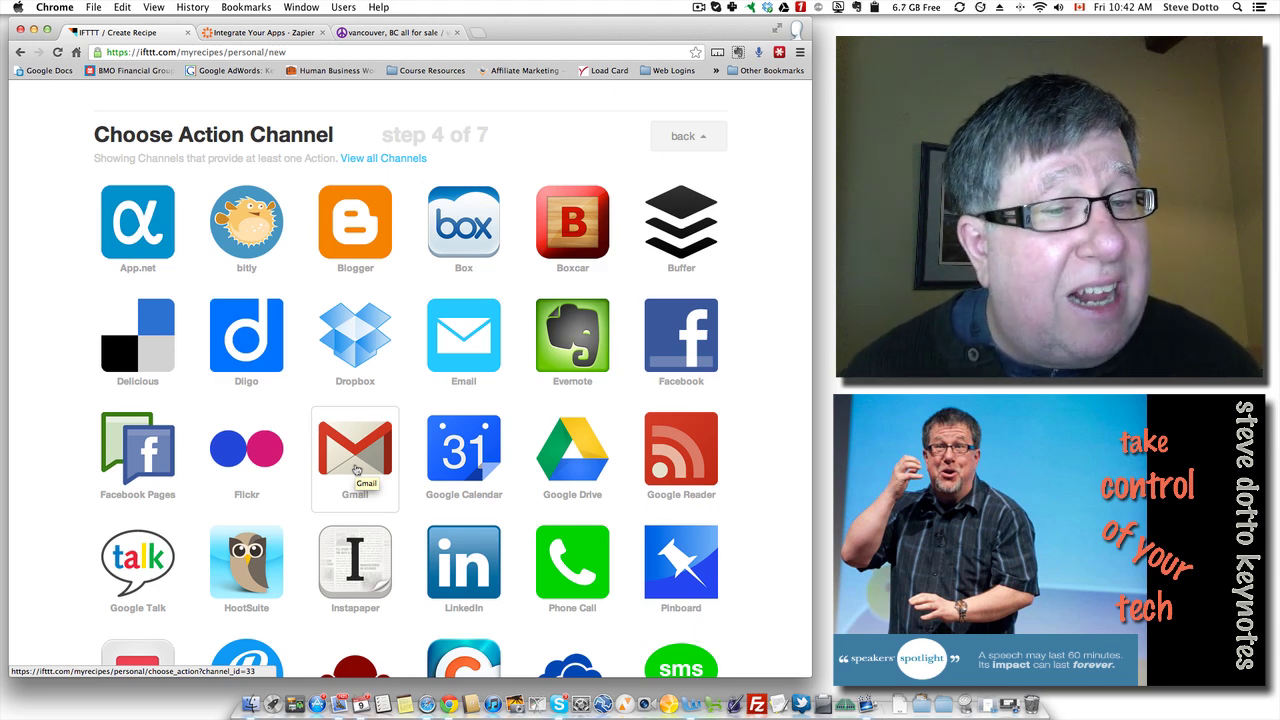
left_click(355, 470)
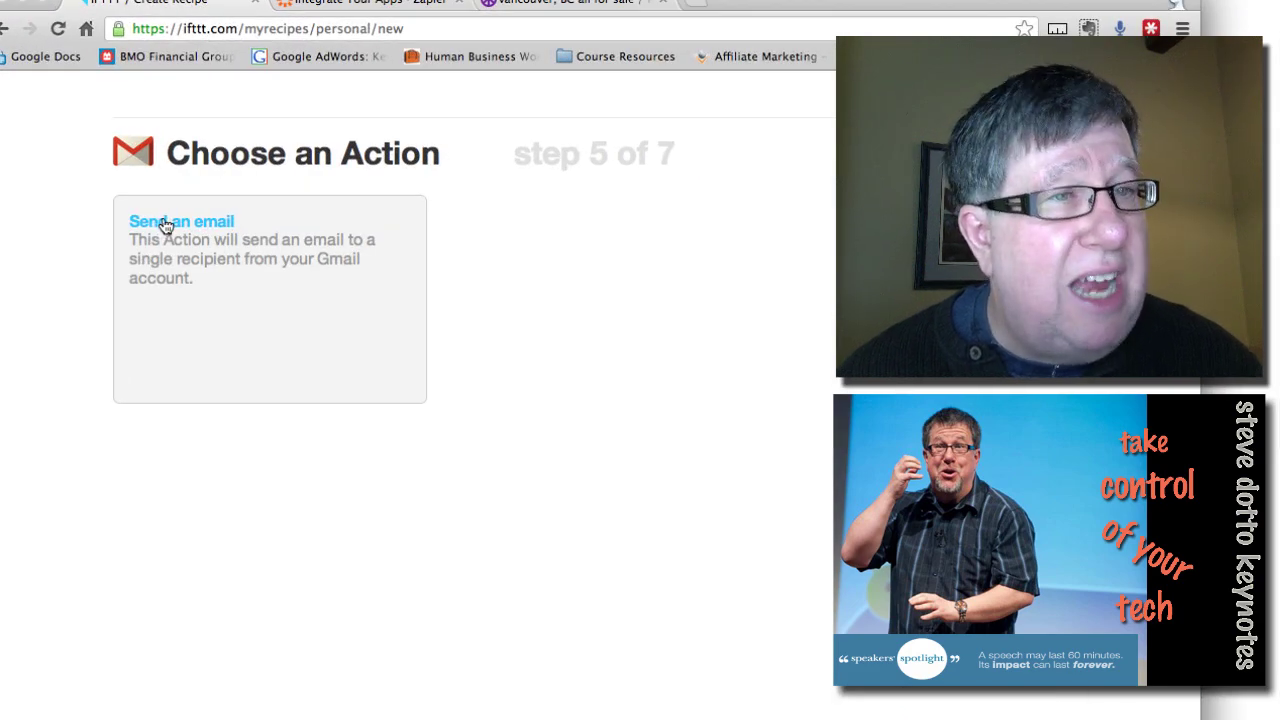
left_click(166, 225)
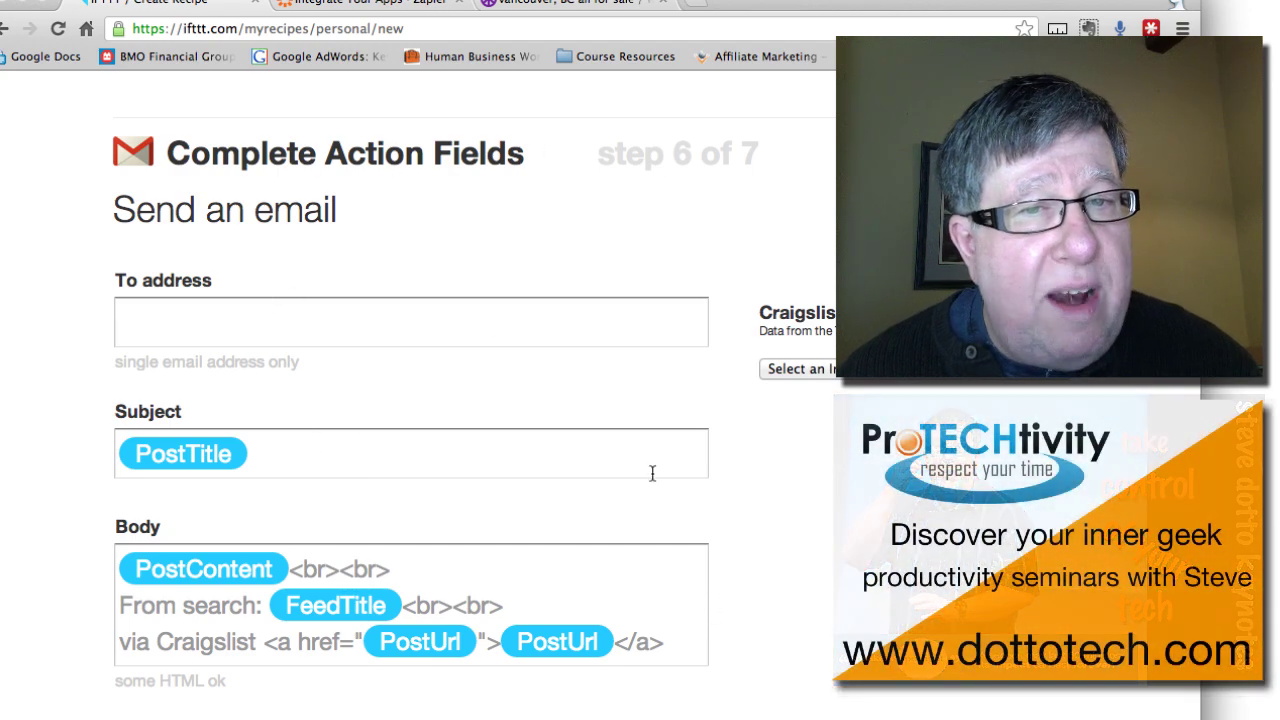
Step: Preview the Craigslist "Post Content" ingredient and review the email action's address, subject, body and attachment fields
left_click(795, 368)
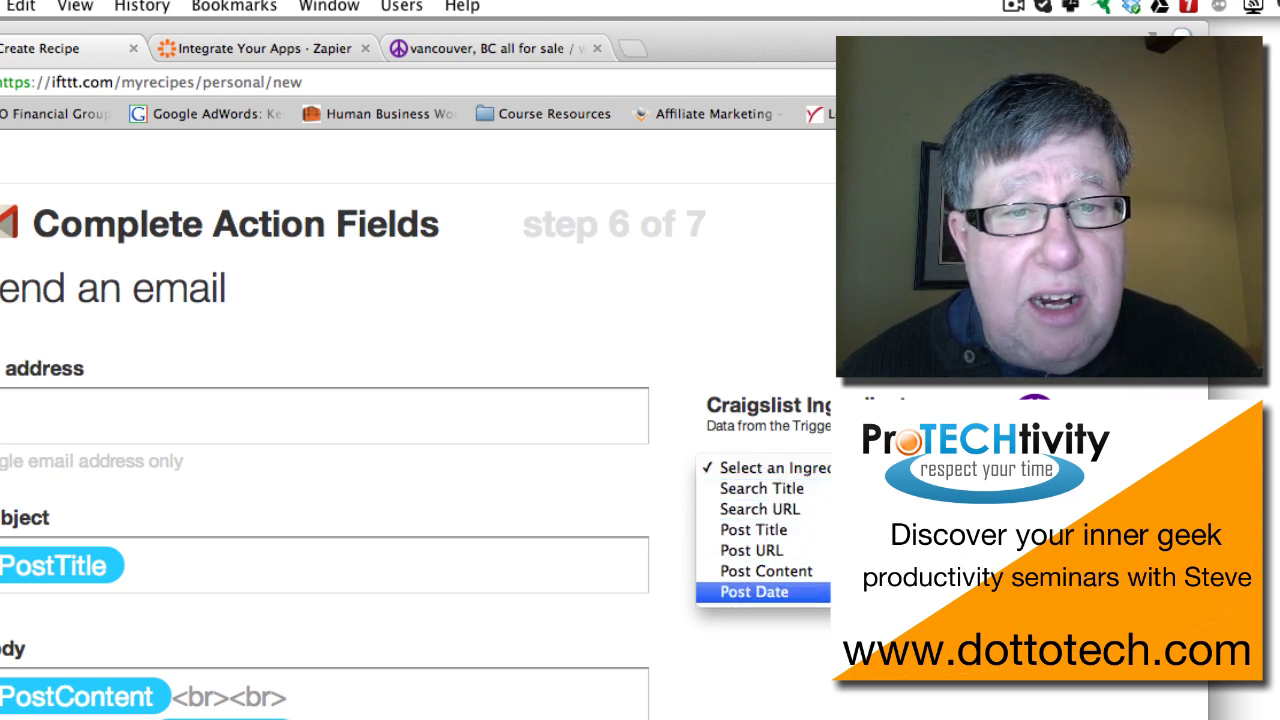
key("Return")
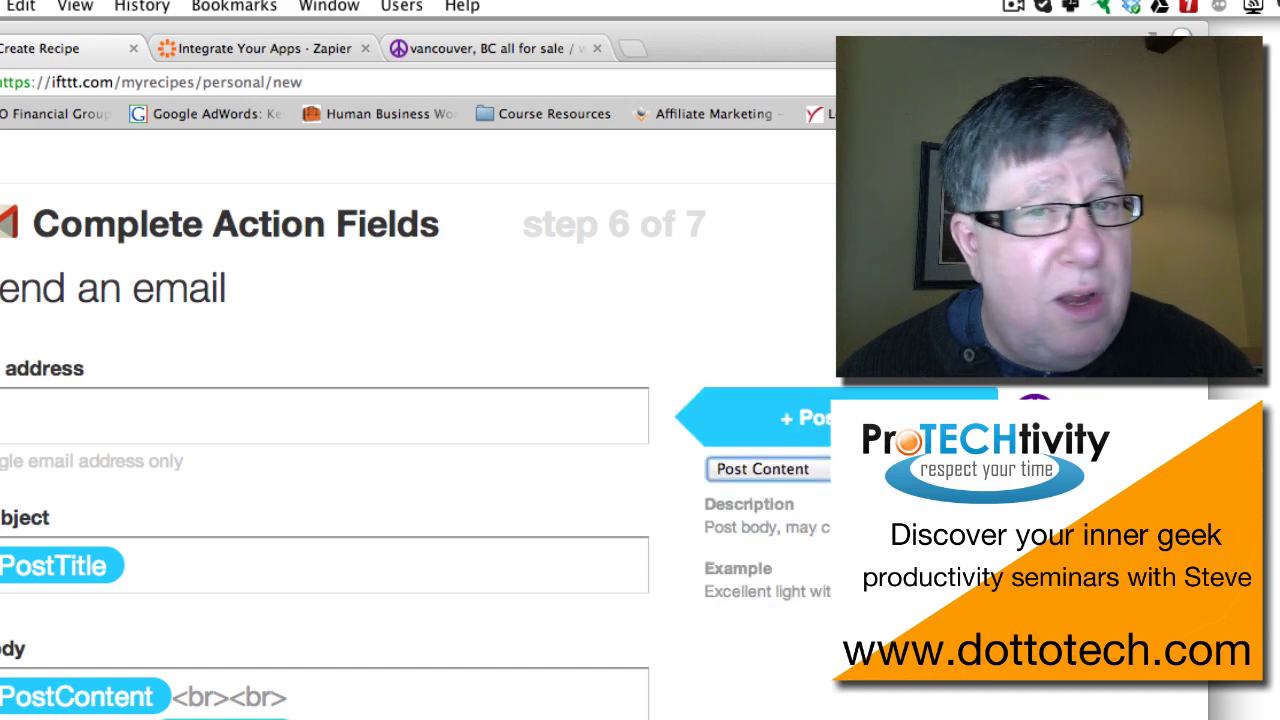
scroll(143, 697, "down", 3)
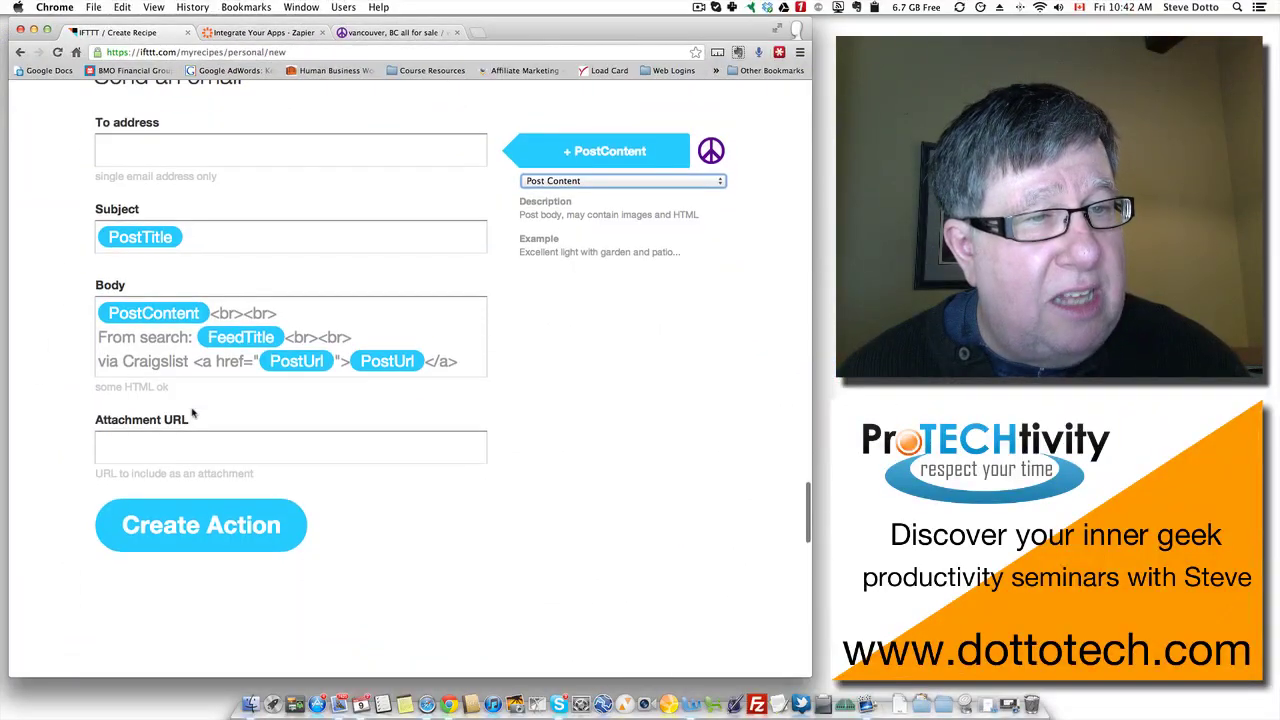
scroll(193, 412, "up", 3)
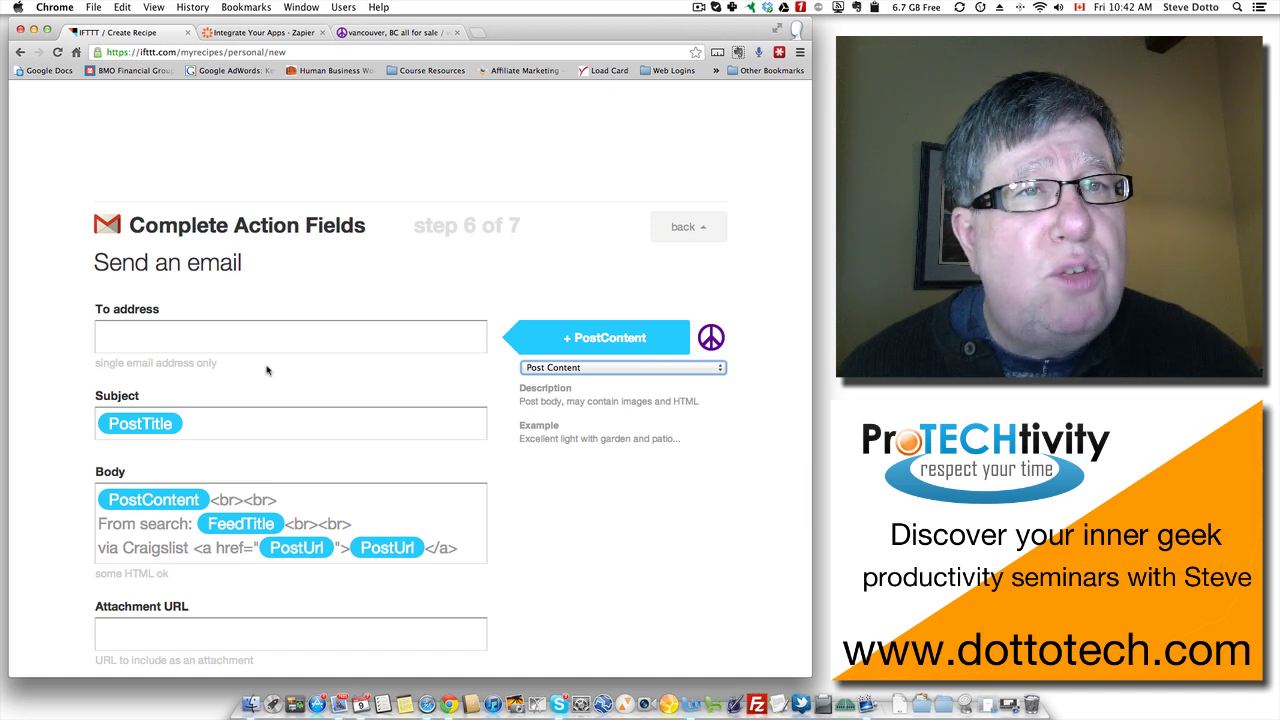
scroll(267, 371, "down", 1)
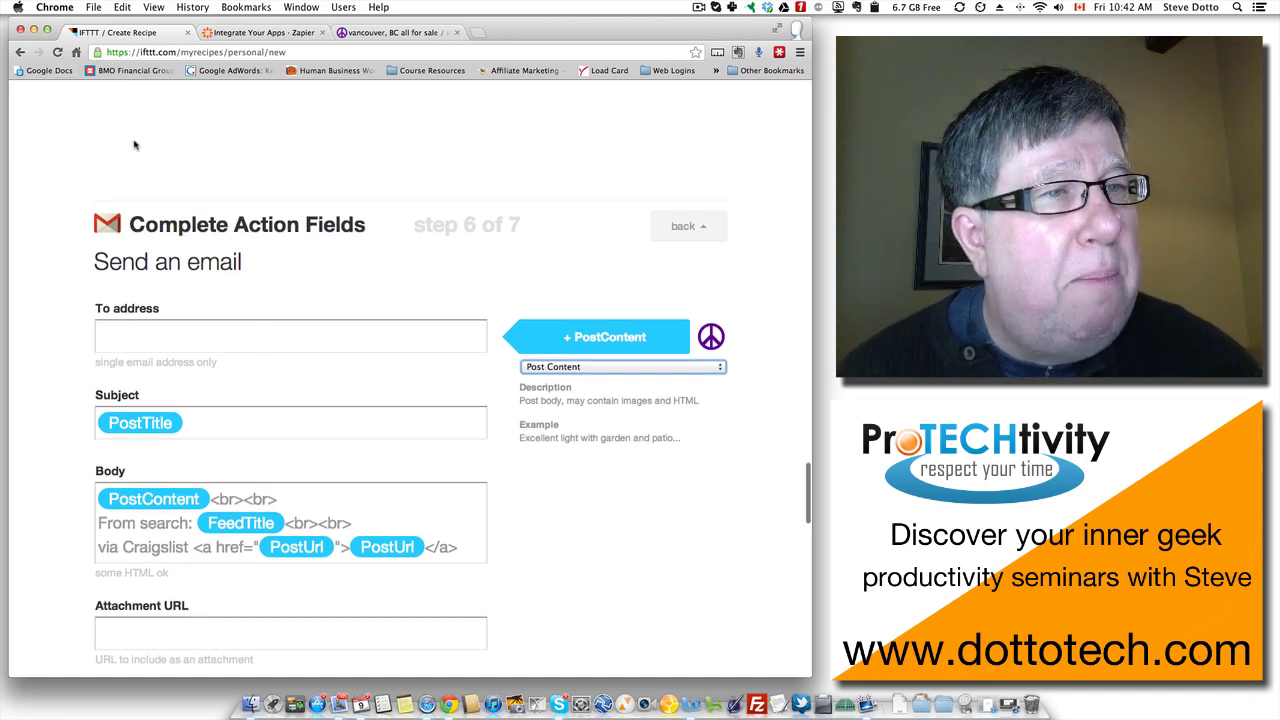
Step: Abandon the unfinished recipe, return to the IFTTT dashboard and open the list of personal recipes
scroll(135, 145, "up", 20)
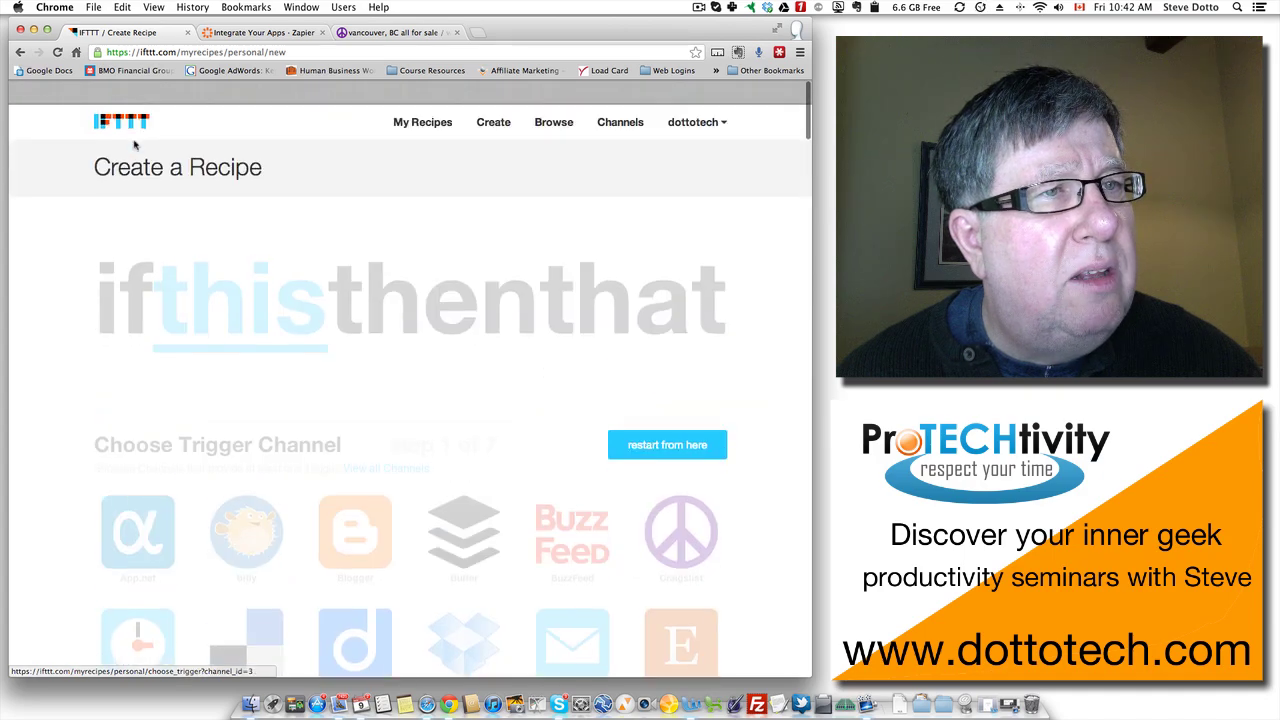
left_click(128, 103)
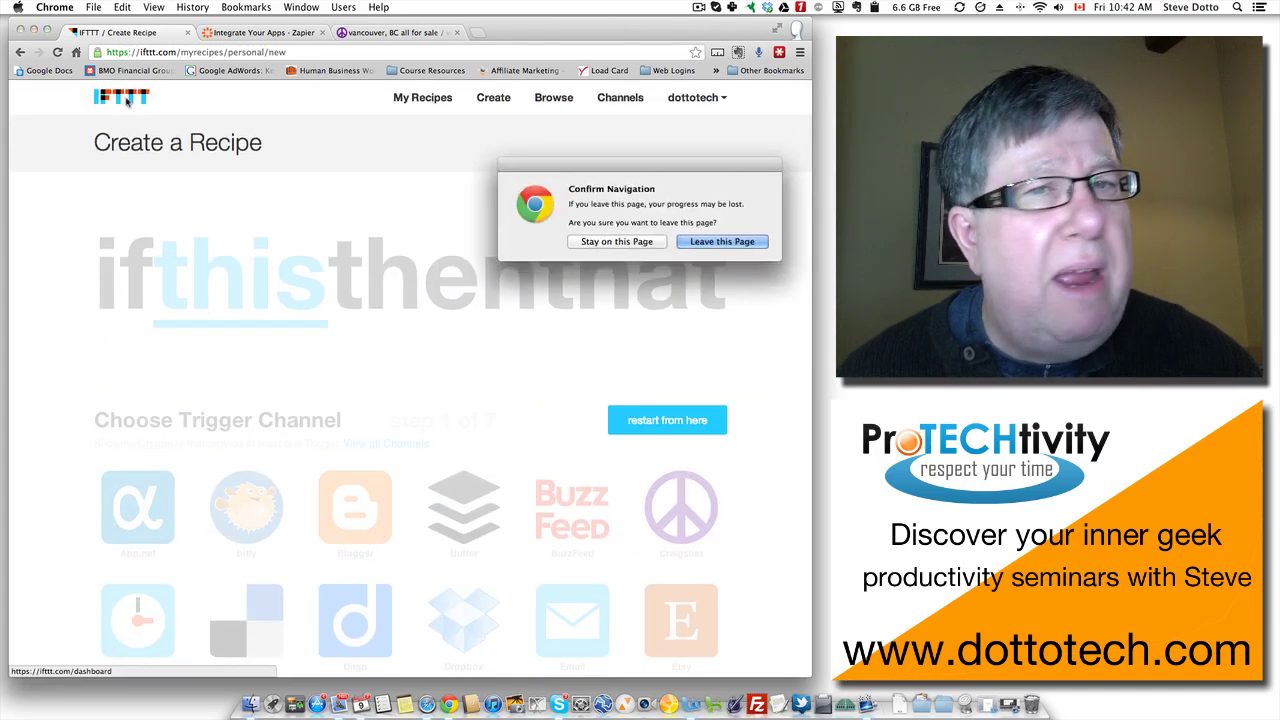
left_click(746, 244)
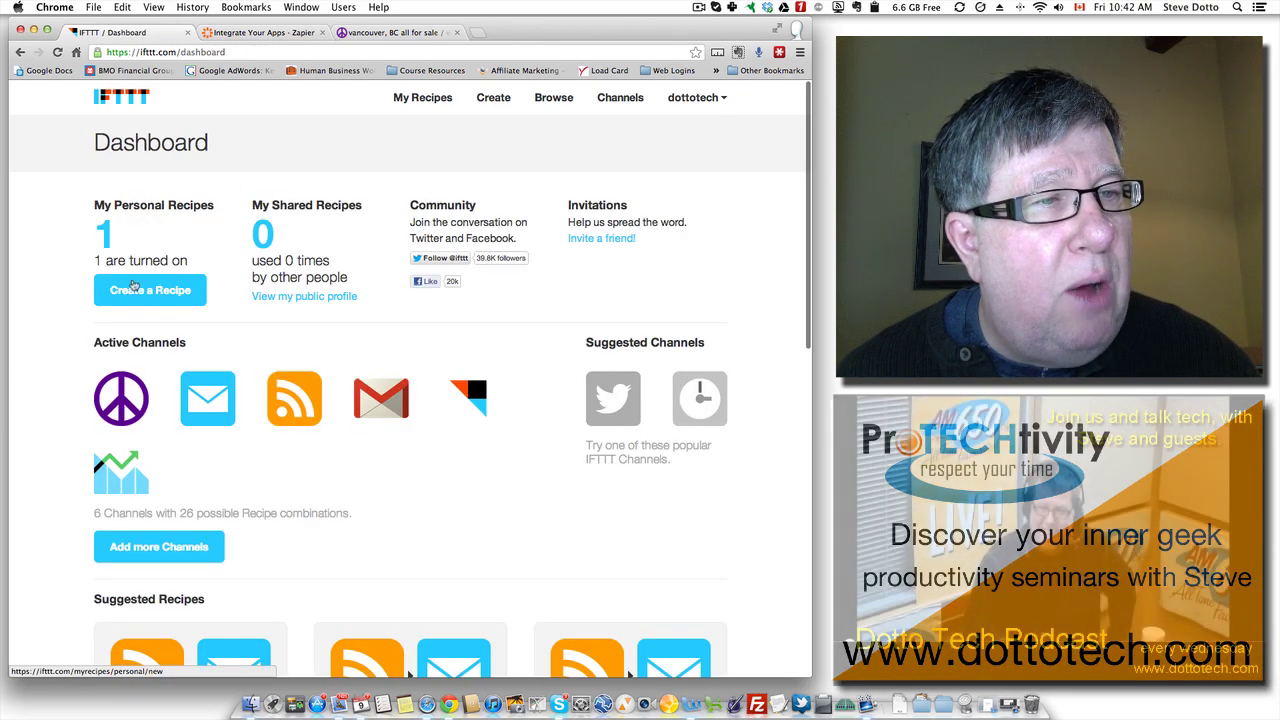
left_click(112, 240)
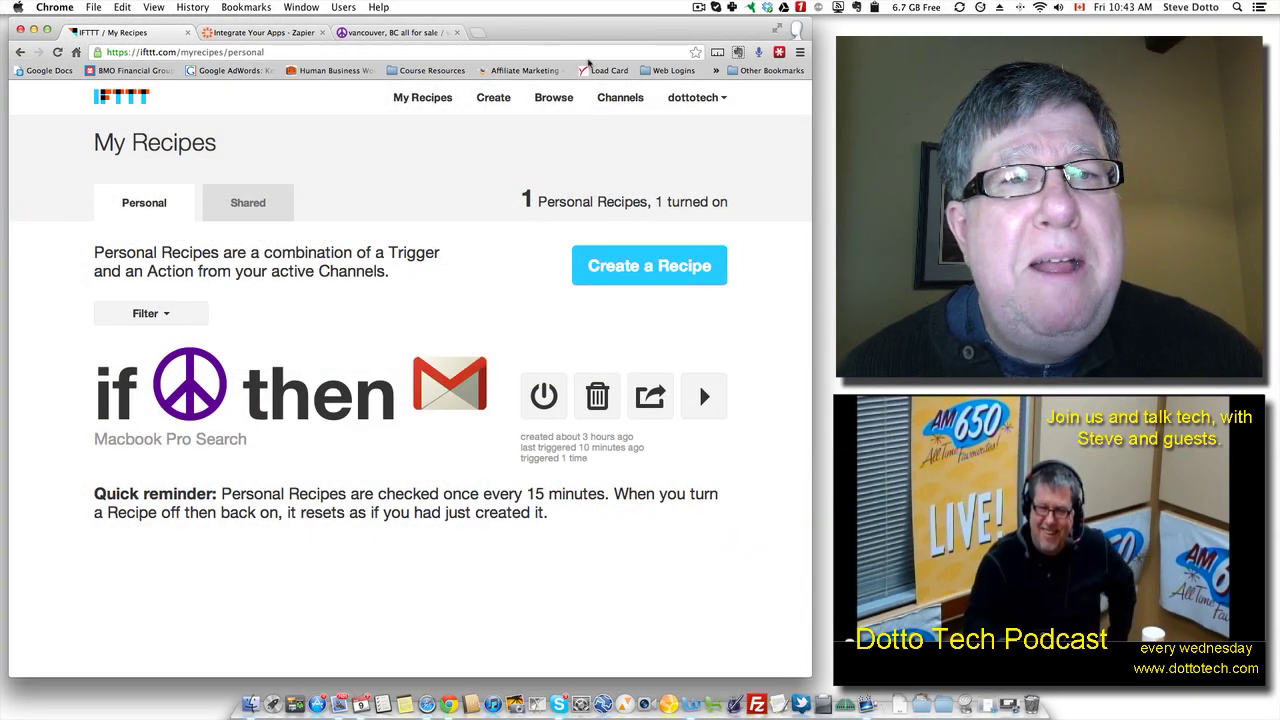
Step: Browse the first page of shared IFTTT recipes and examine which channels they connect
left_click(560, 99)
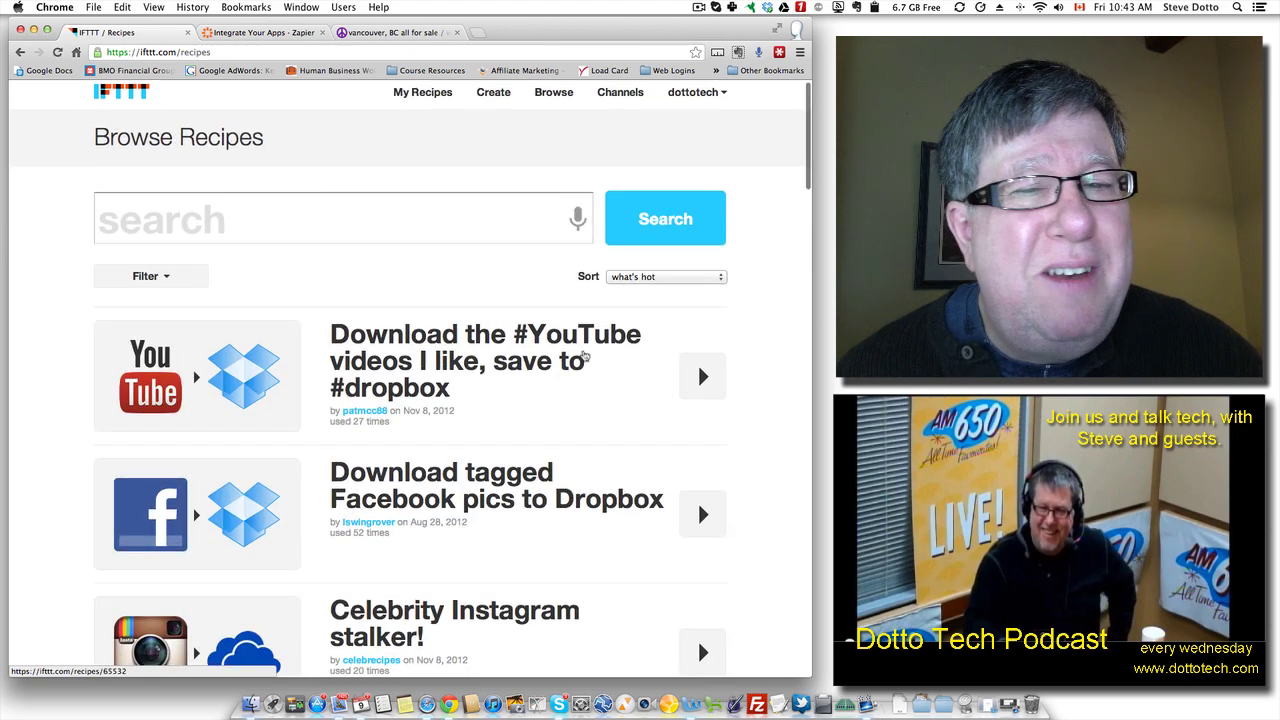
scroll(583, 356, "down", 2)
scroll(583, 355, "down", 3)
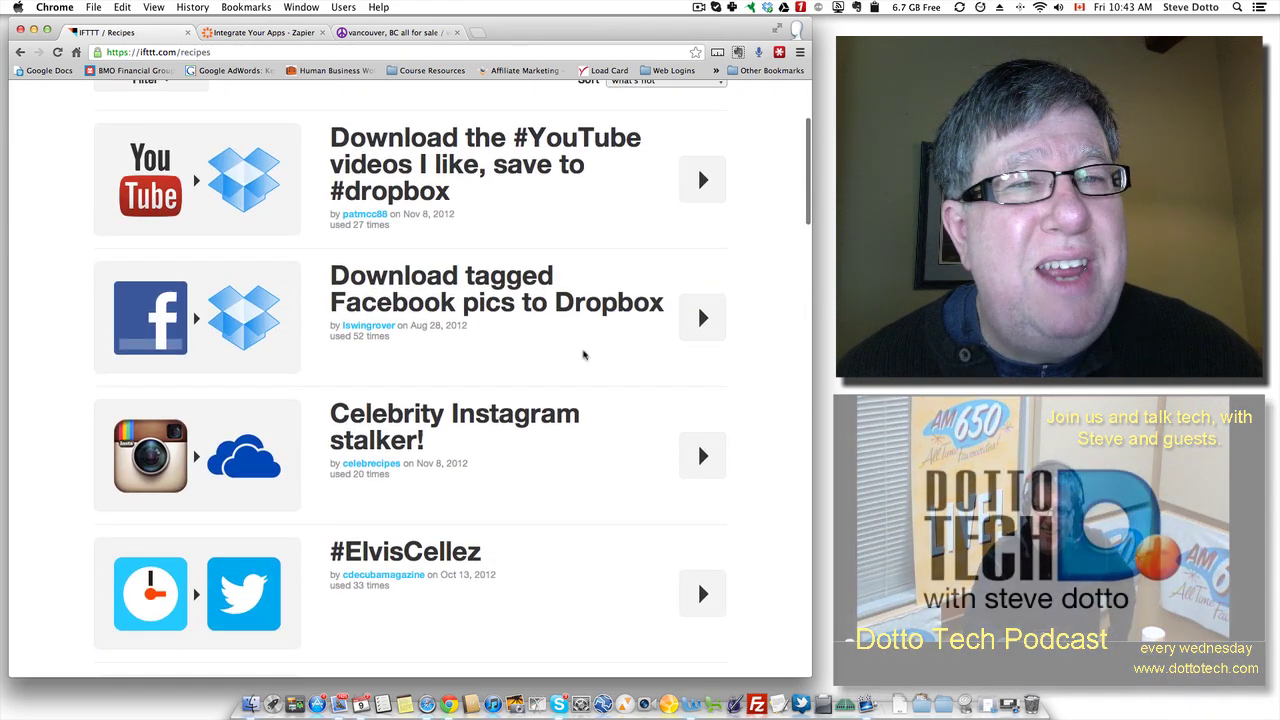
scroll(584, 355, "down", 2)
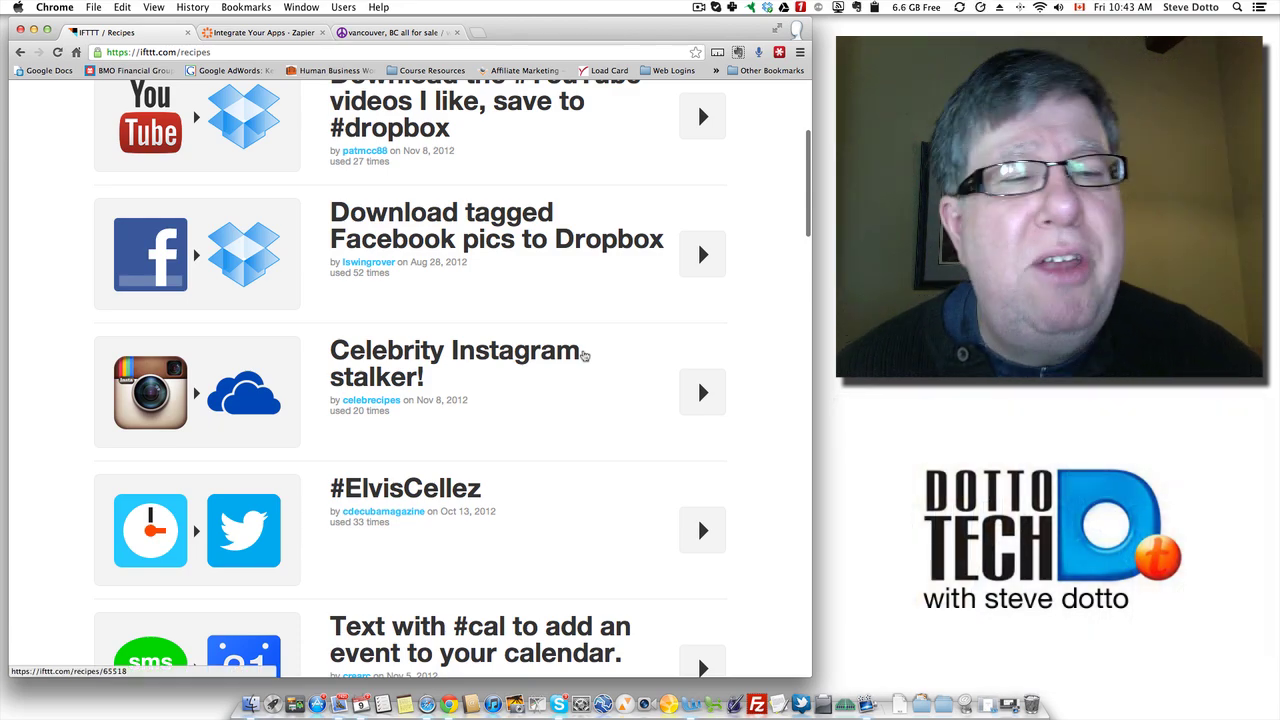
scroll(583, 355, "down", 6)
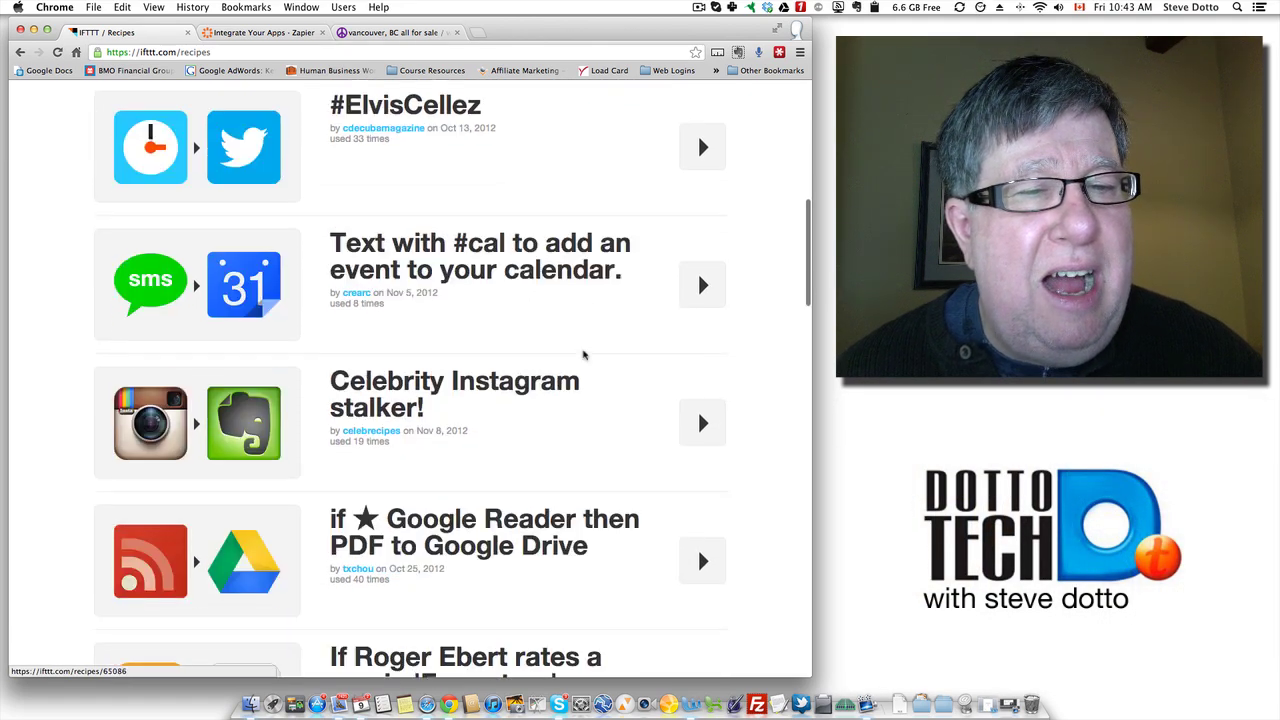
scroll(584, 355, "down", 15)
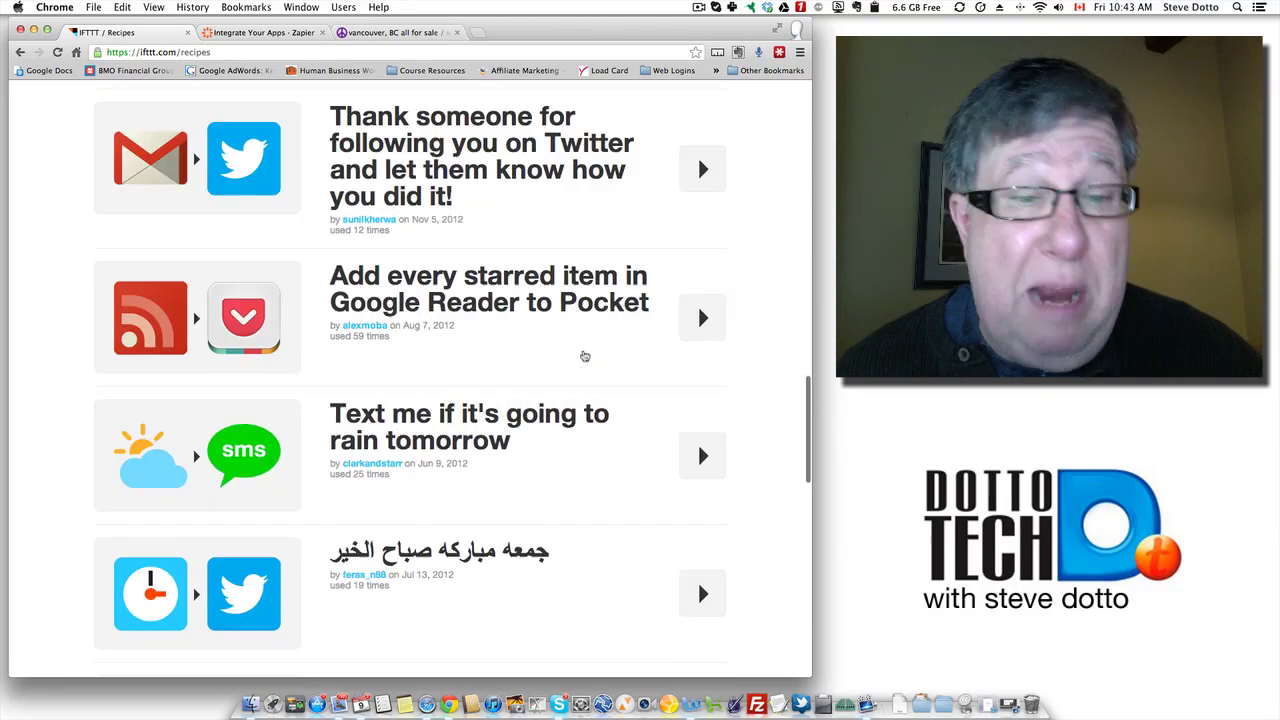
scroll(585, 356, "down", 10)
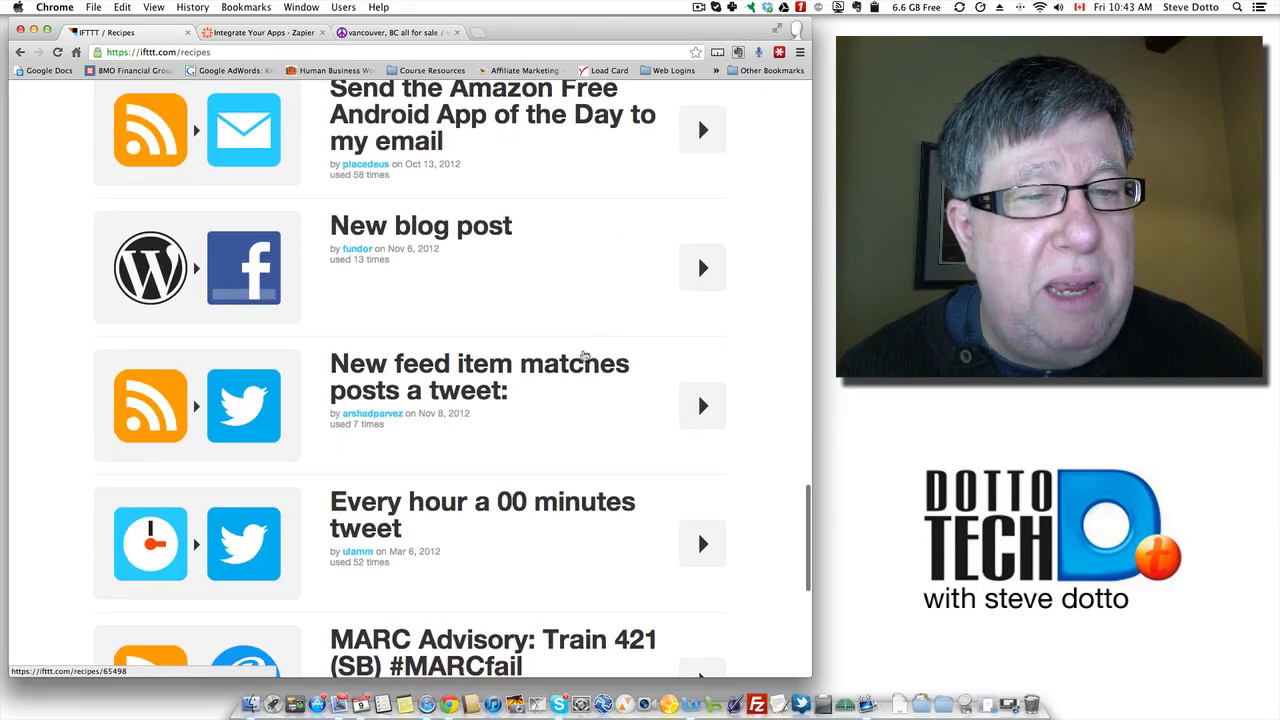
scroll(583, 356, "down", 5)
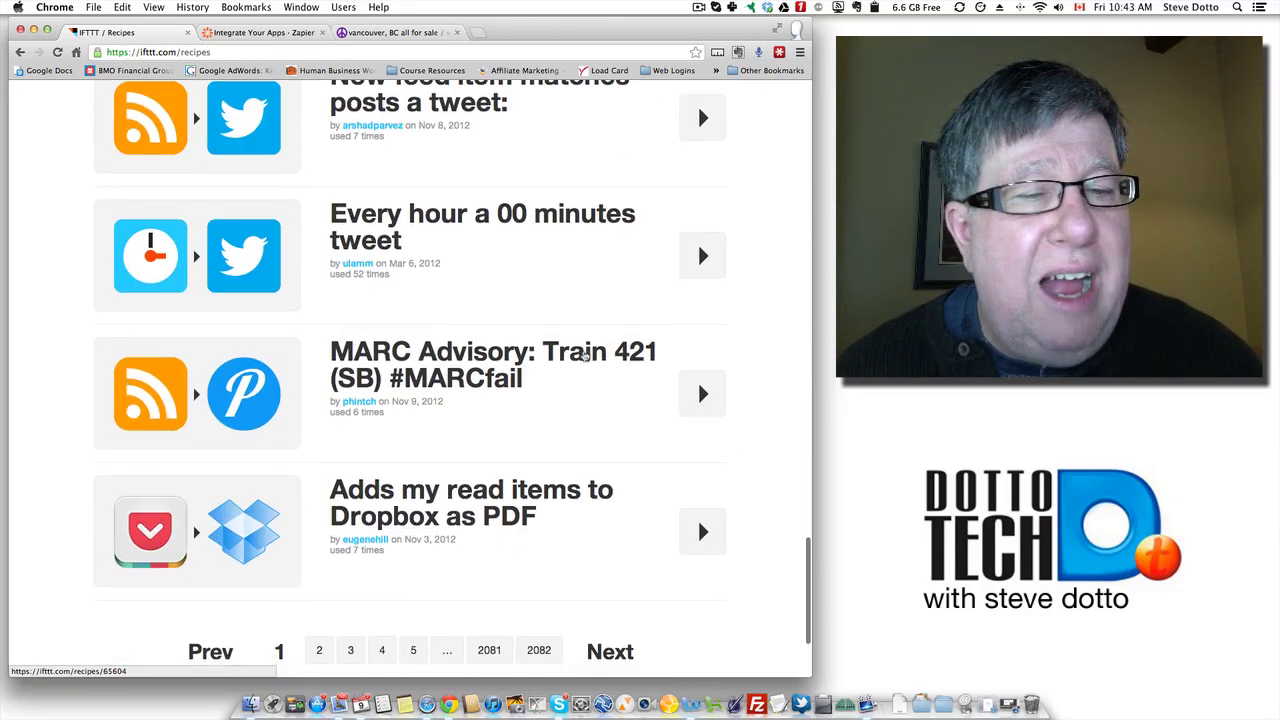
scroll(586, 353, "up", 15)
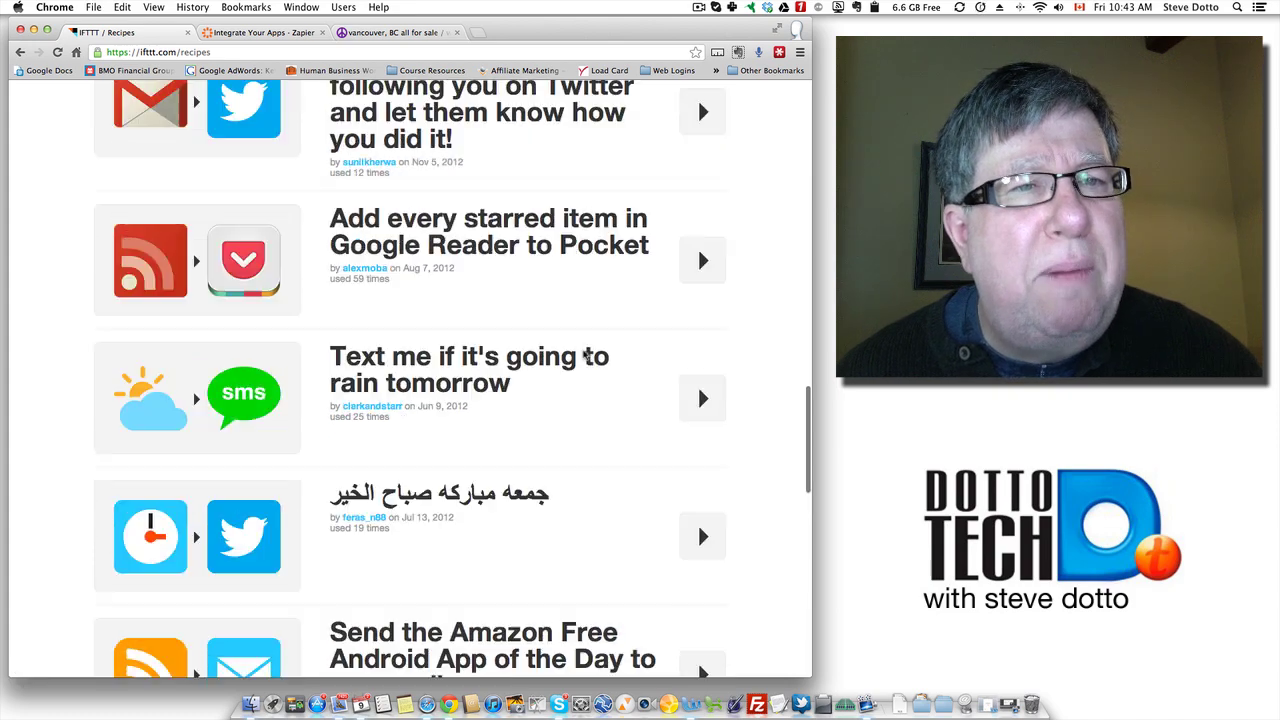
scroll(586, 355, "up", 4)
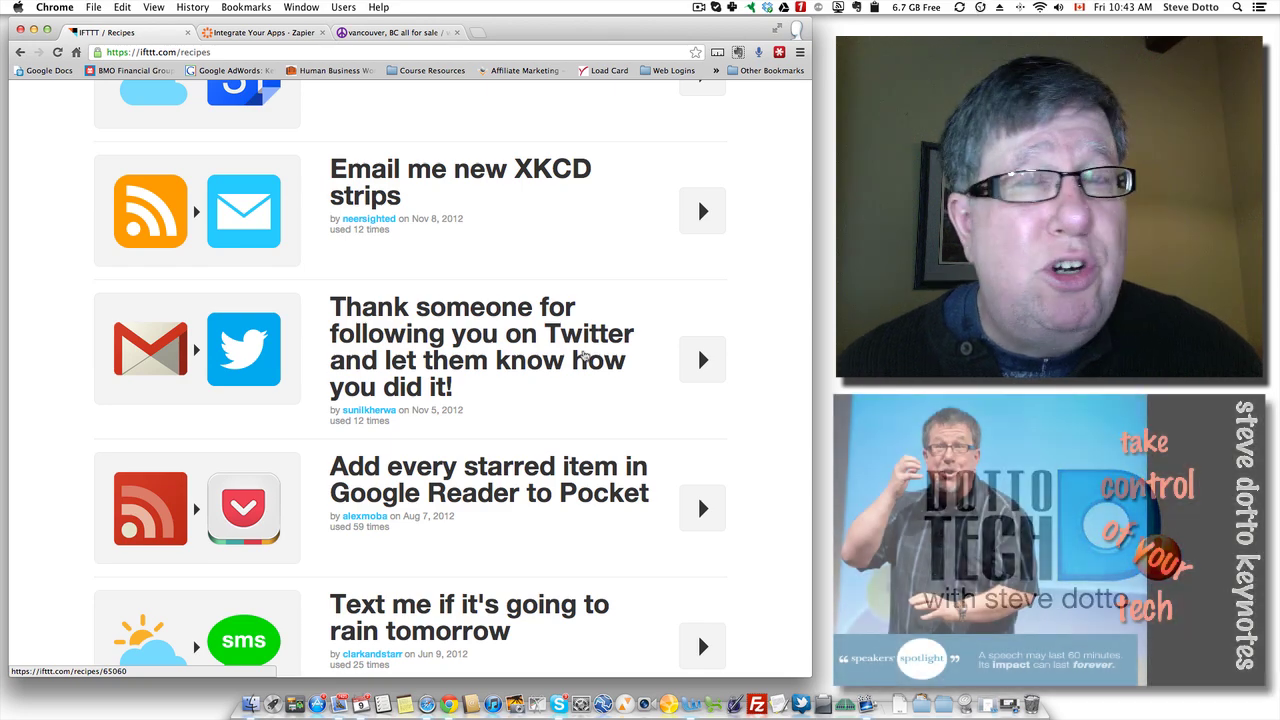
scroll(531, 504, "down", 10)
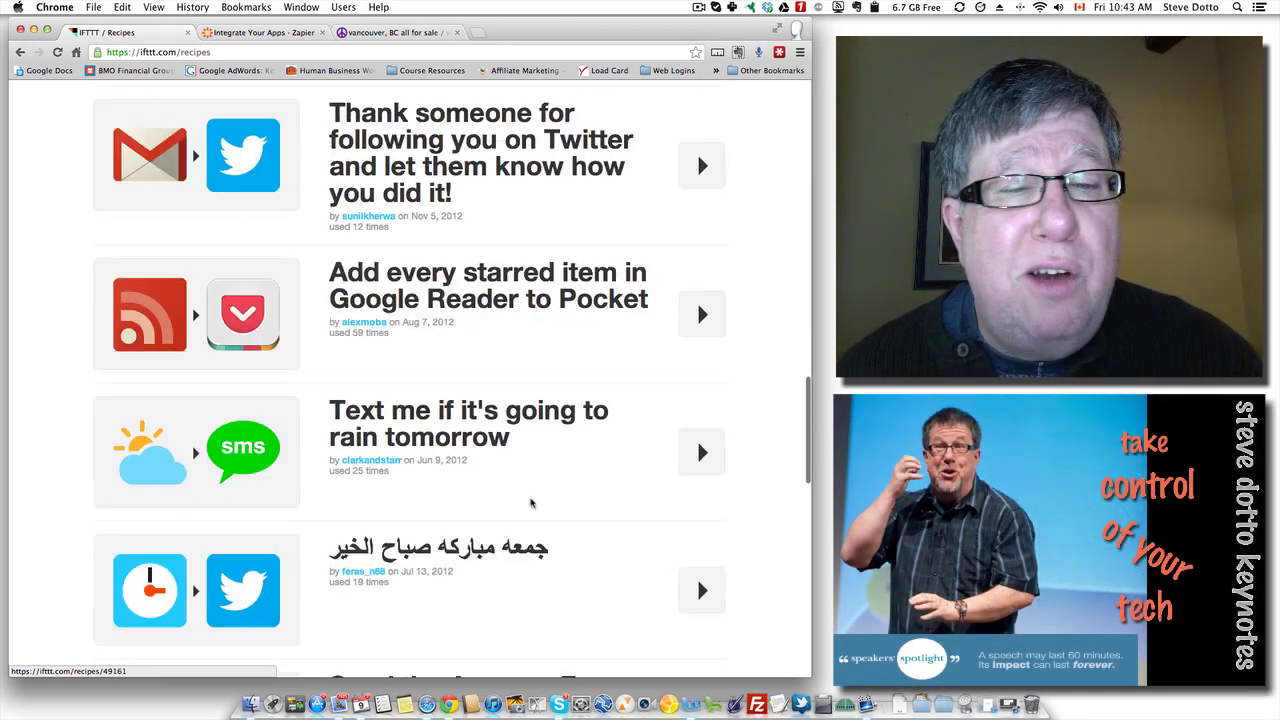
scroll(531, 504, "down", 14)
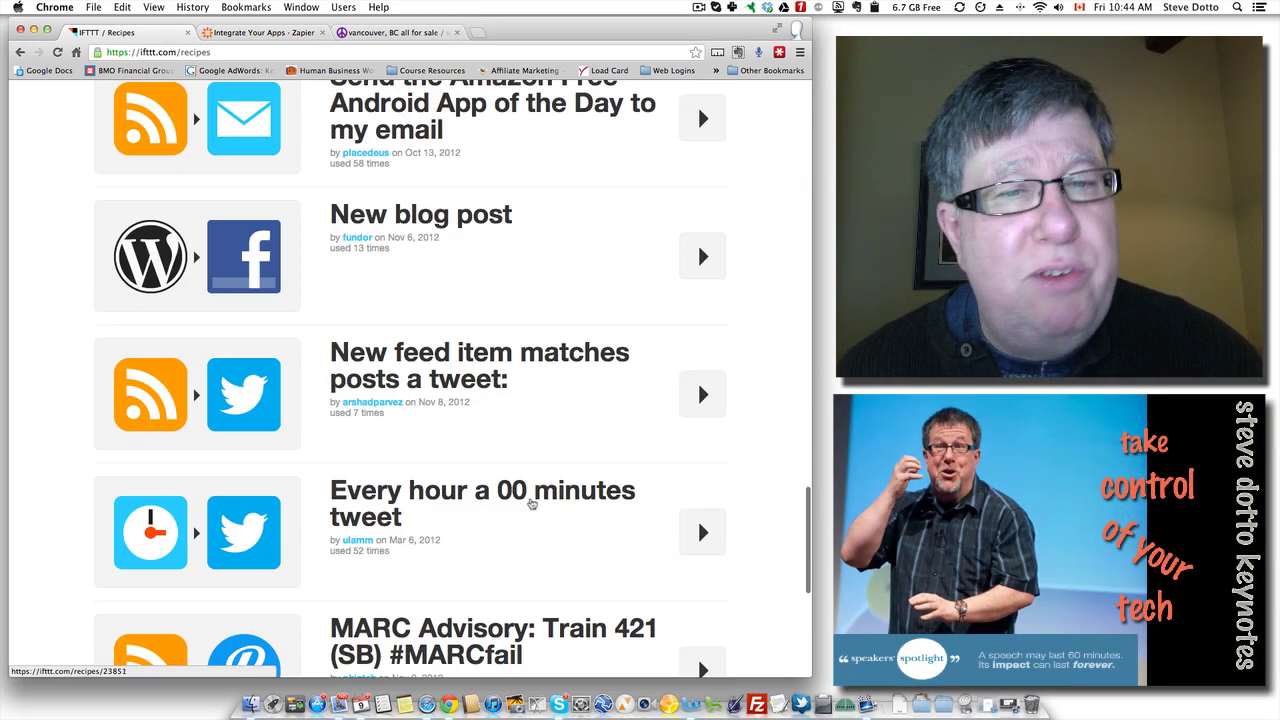
scroll(531, 503, "down", 6)
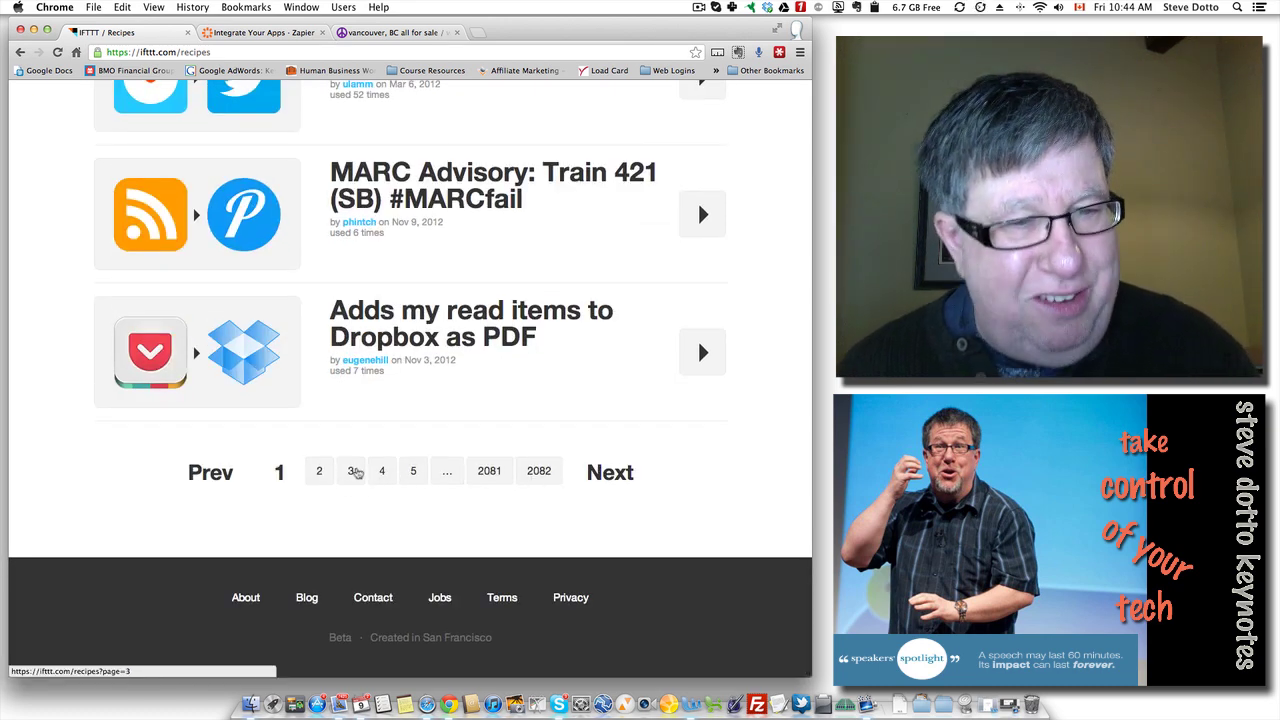
Step: Open page 2 of the shared recipes and look through more examples of triggers and actions
left_click(315, 473)
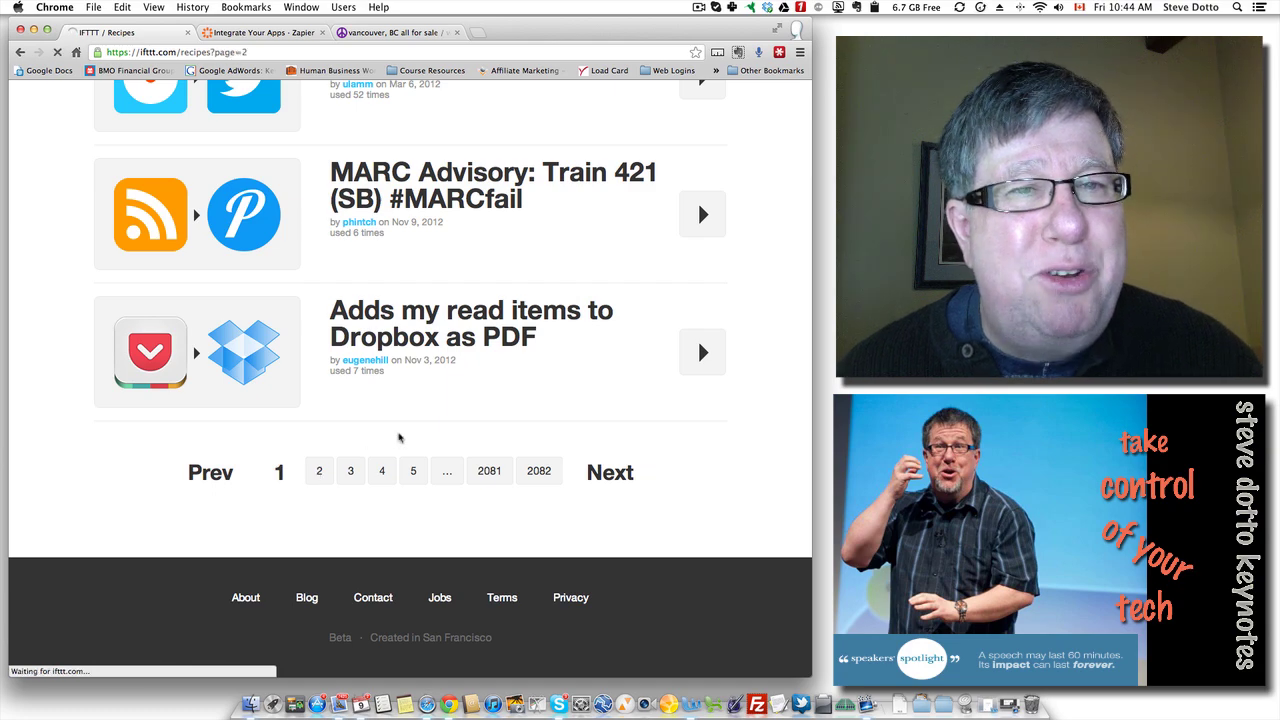
scroll(404, 436, "down", 5)
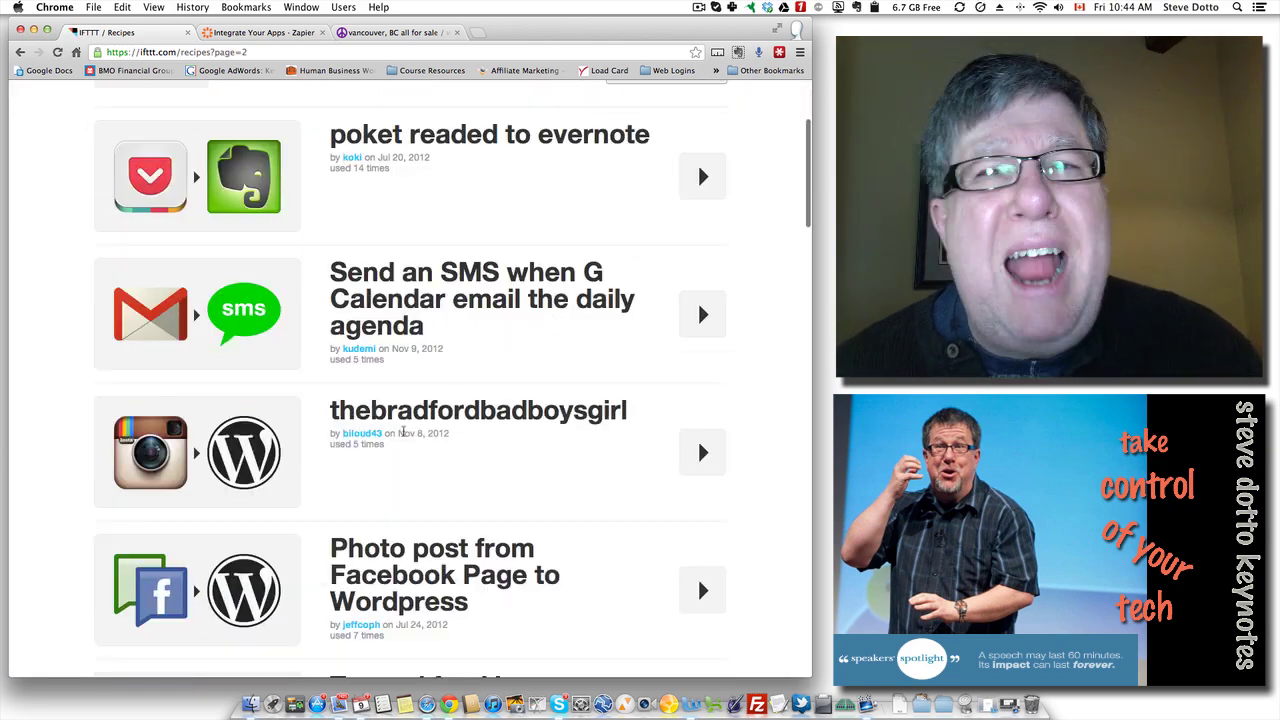
scroll(404, 436, "down", 6)
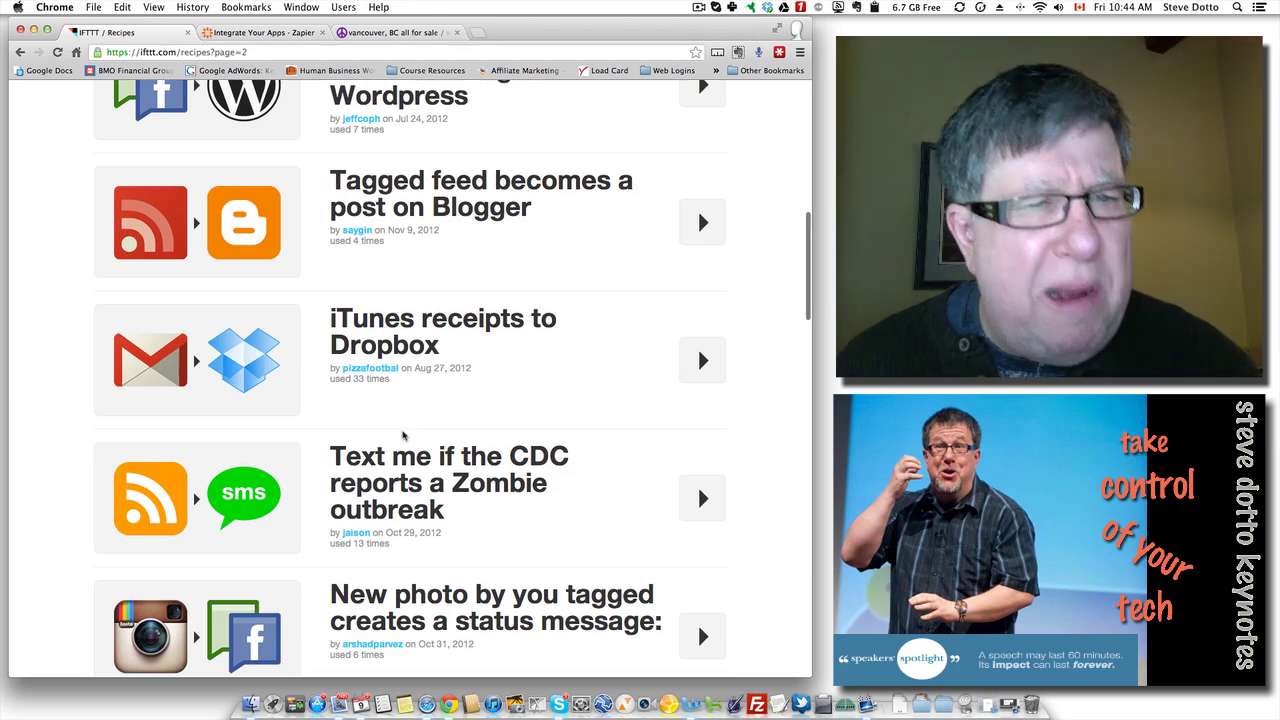
scroll(404, 436, "down", 3)
scroll(404, 436, "down", 9)
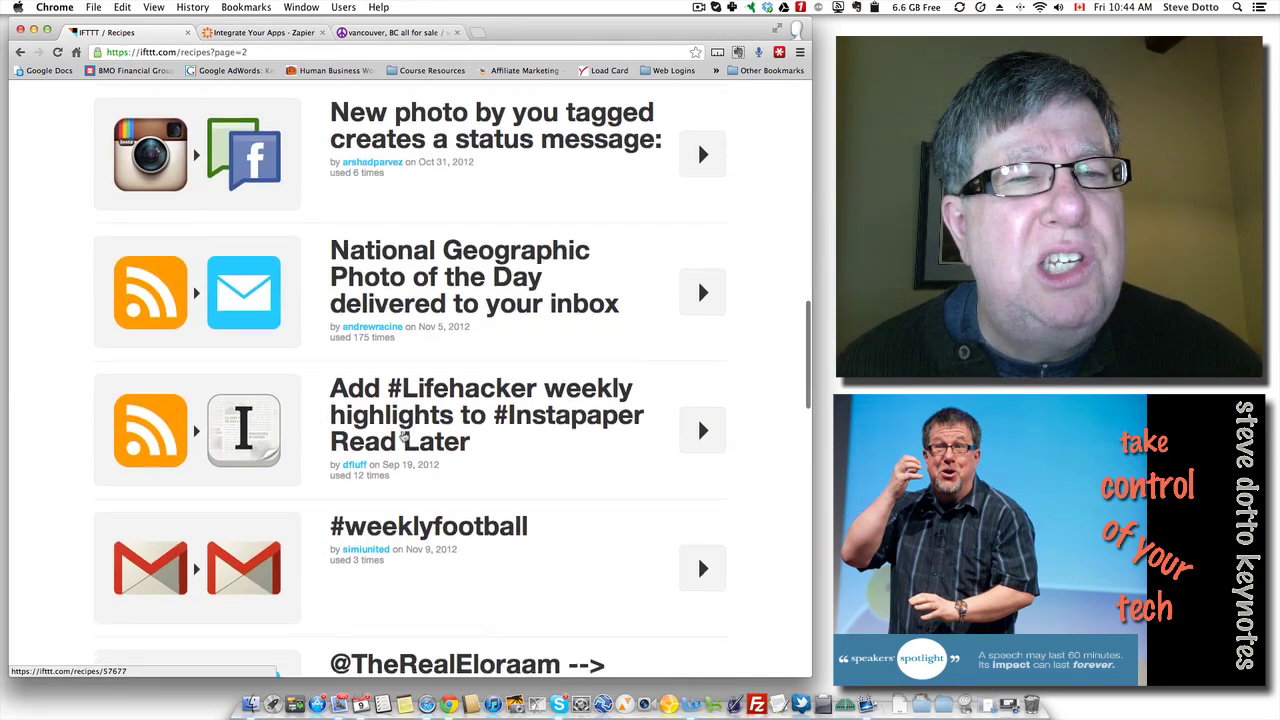
scroll(404, 436, "down", 8)
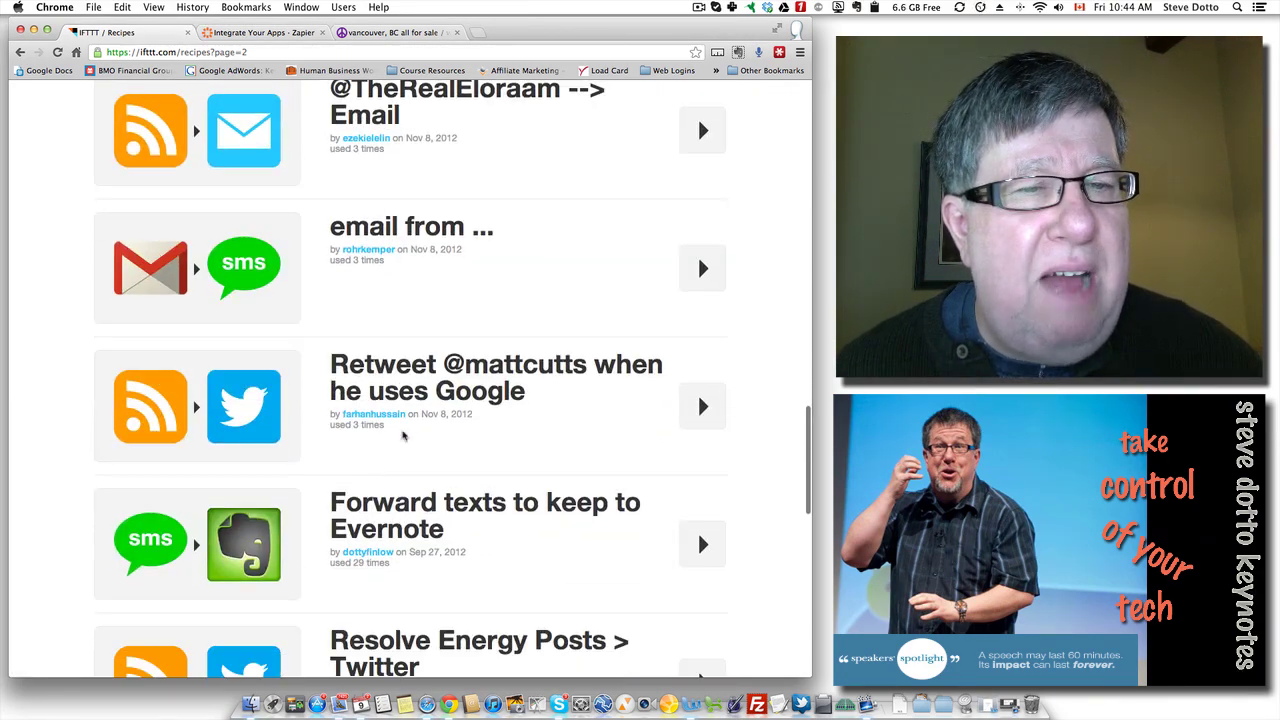